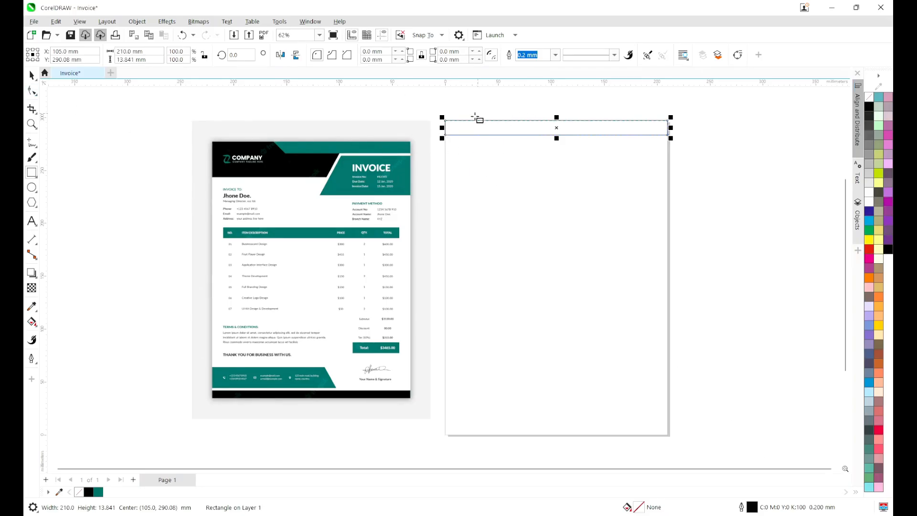
# Duplicate the page-wide strip directly below itself and shorten the copy from its right end to about 140 mm wide
pyautogui.scroll(2, 466, 139)
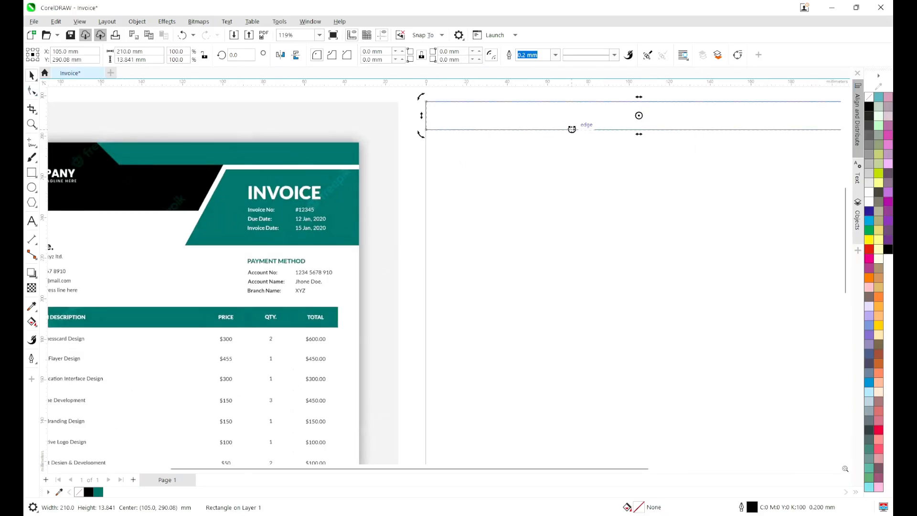
pyautogui.click(573, 178)
pyautogui.scroll(-2, 587, 123)
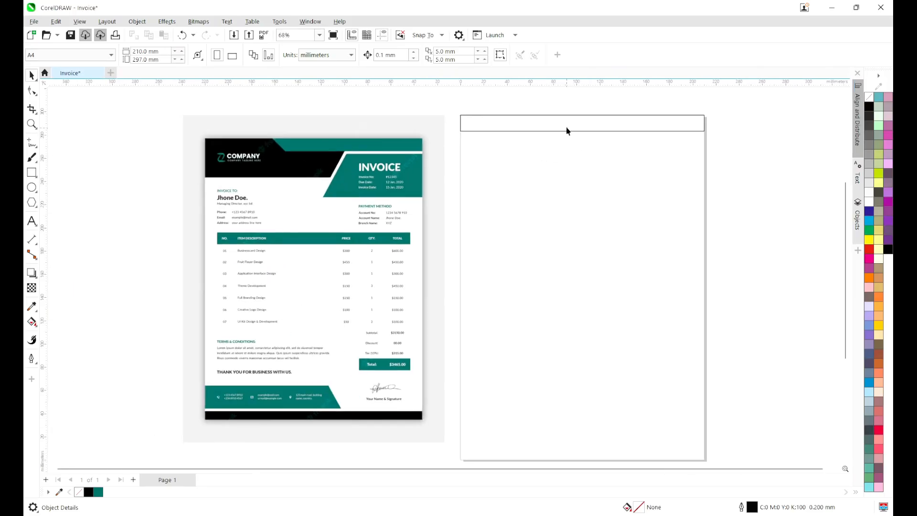
pyautogui.click(572, 125)
pyautogui.moveTo(571, 125); pyautogui.dragTo(573, 146)
pyautogui.scroll(1, 718, 150)
pyautogui.moveTo(712, 139); pyautogui.dragTo(602, 139)
pyautogui.scroll(-1, 526, 153)
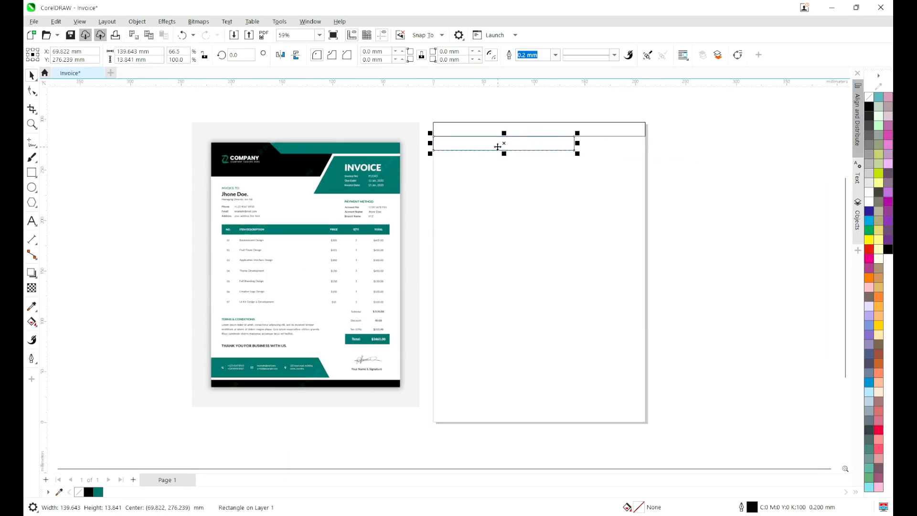
# Extend the copied rectangle downward to a height of about 27 mm
pyautogui.moveTo(504, 150); pyautogui.dragTo(505, 174)
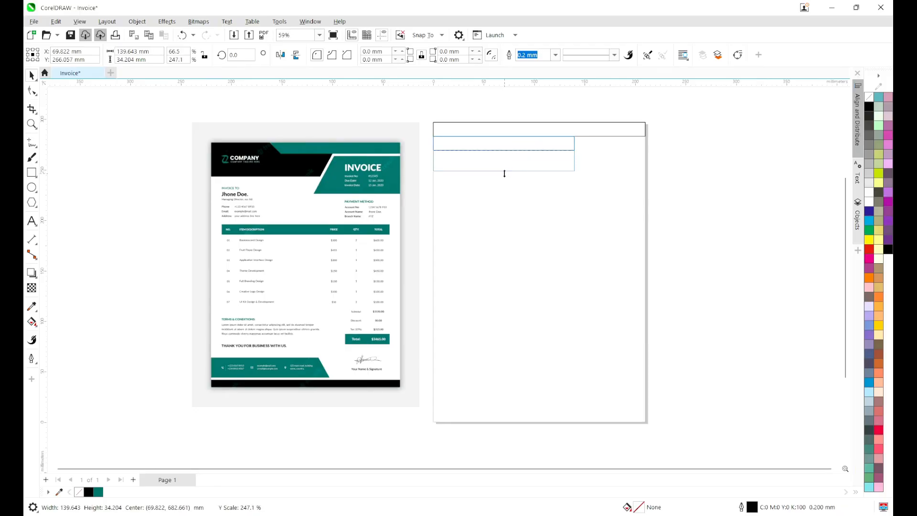
pyautogui.moveTo(504, 174); pyautogui.dragTo(506, 166)
pyautogui.click(583, 200)
pyautogui.click(524, 163)
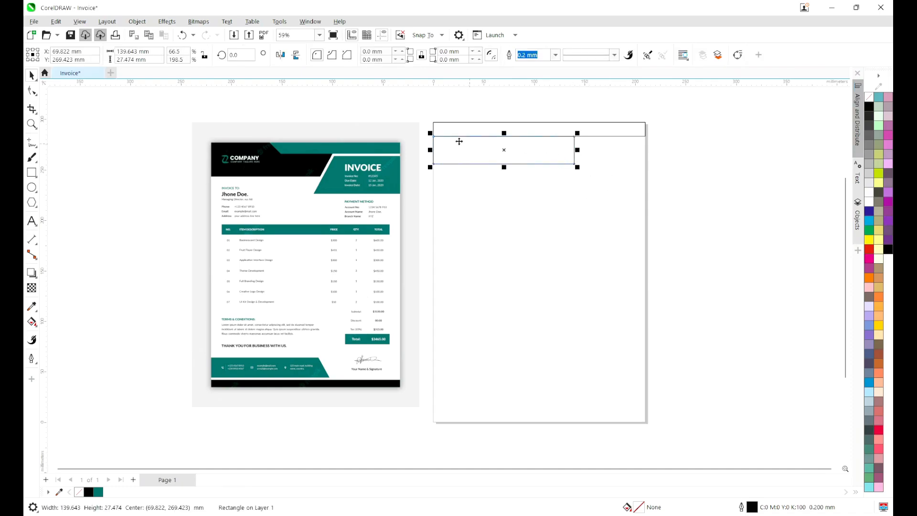
# Convert the top strip and the rectangle below it to curves
pyautogui.click(454, 107)
pyautogui.click(479, 150)
pyautogui.rightClick(479, 153)
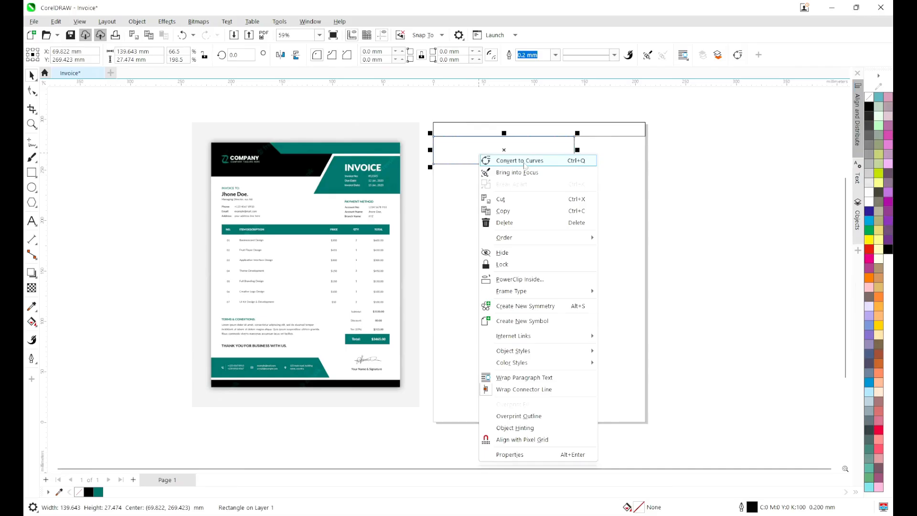
pyautogui.rightClick(526, 129)
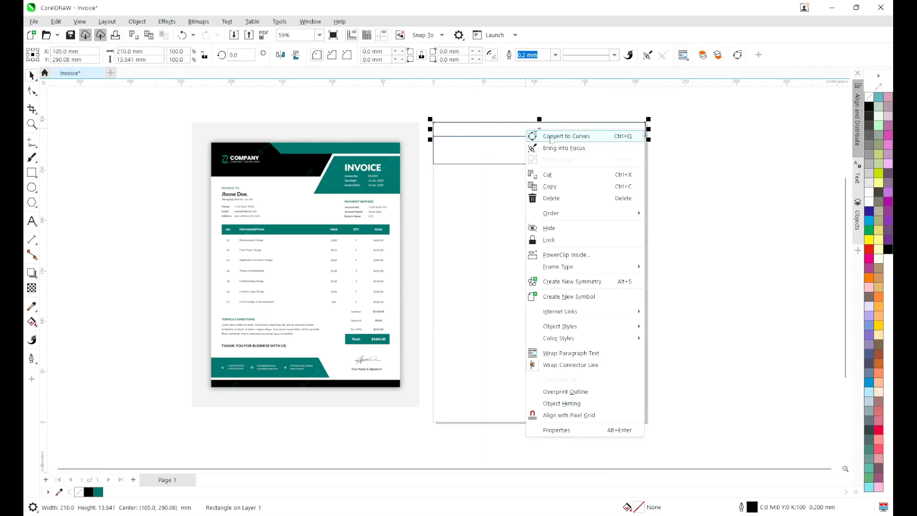
pyautogui.click(550, 137)
pyautogui.click(527, 151)
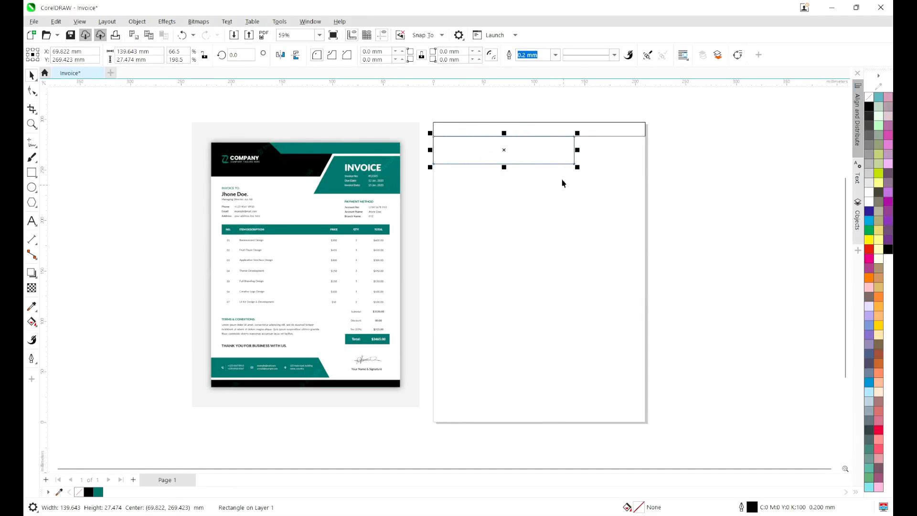
pyautogui.rightClick(546, 148)
pyautogui.click(576, 155)
# Reshape the lower rectangle with two added upper-edge nodes, a slanted right end and a left part raised to the page top
pyautogui.press('F10')
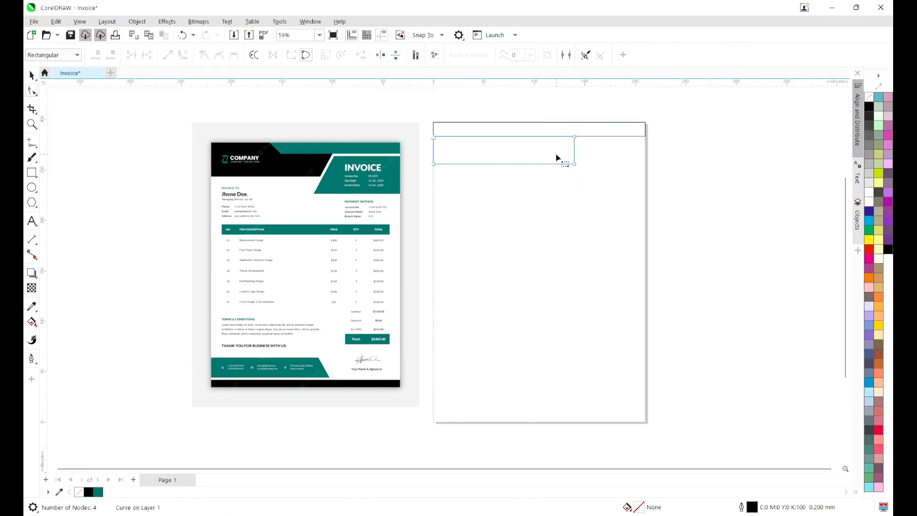
pyautogui.doubleClick(511, 137)
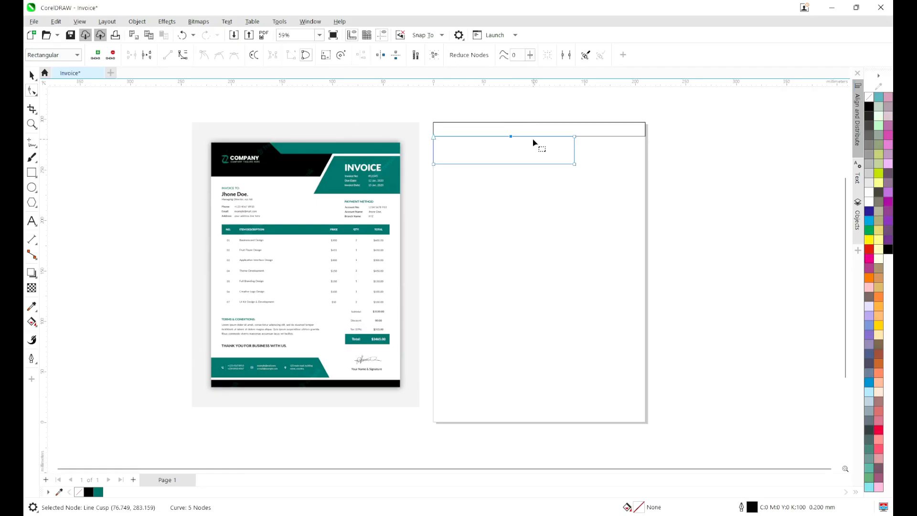
pyautogui.doubleClick(529, 137)
pyautogui.moveTo(575, 166); pyautogui.dragTo(562, 164)
pyautogui.moveTo(512, 138); pyautogui.dragTo(512, 125)
pyautogui.moveTo(434, 135); pyautogui.dragTo(433, 123)
pyautogui.scroll(1, 477, 138)
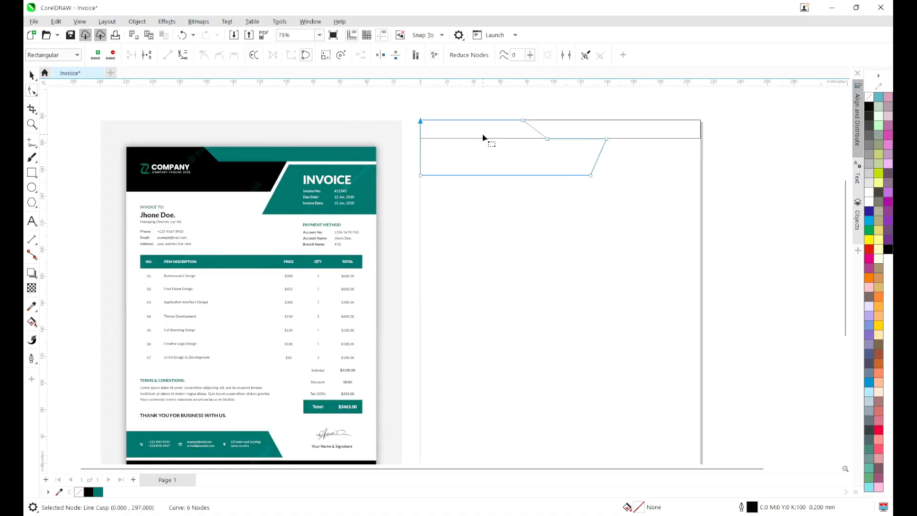
pyautogui.click(469, 112)
# Draw a rectangle against the page's right edge, starting directly under the top strip
pyautogui.scroll(-2, 511, 158)
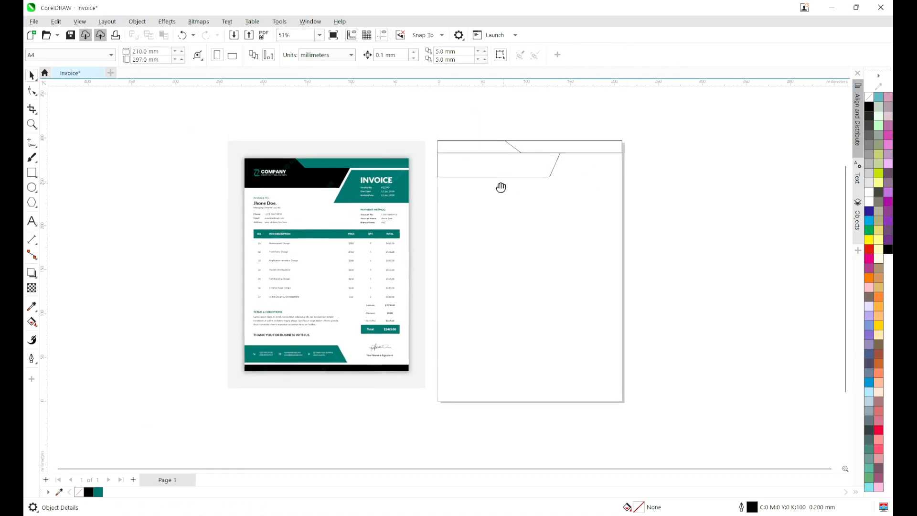
pyautogui.click(505, 177)
pyautogui.click(508, 204)
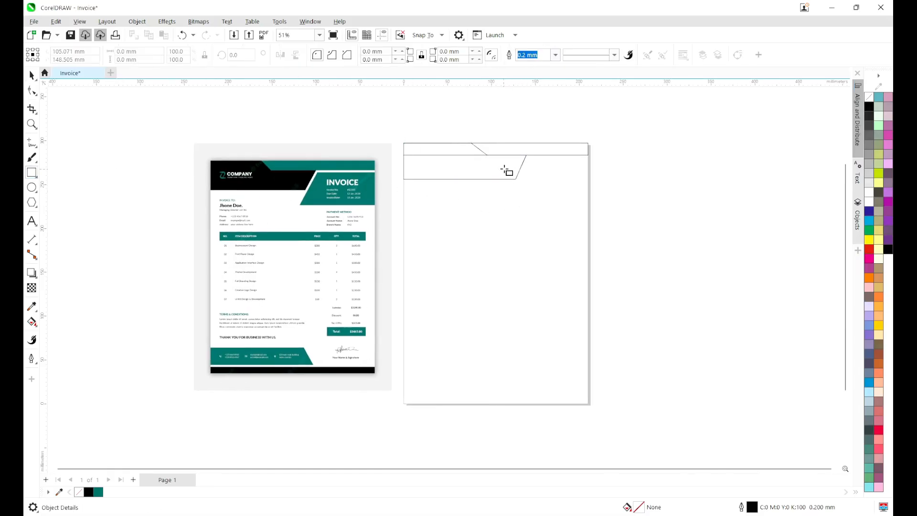
pyautogui.scroll(1, 535, 162)
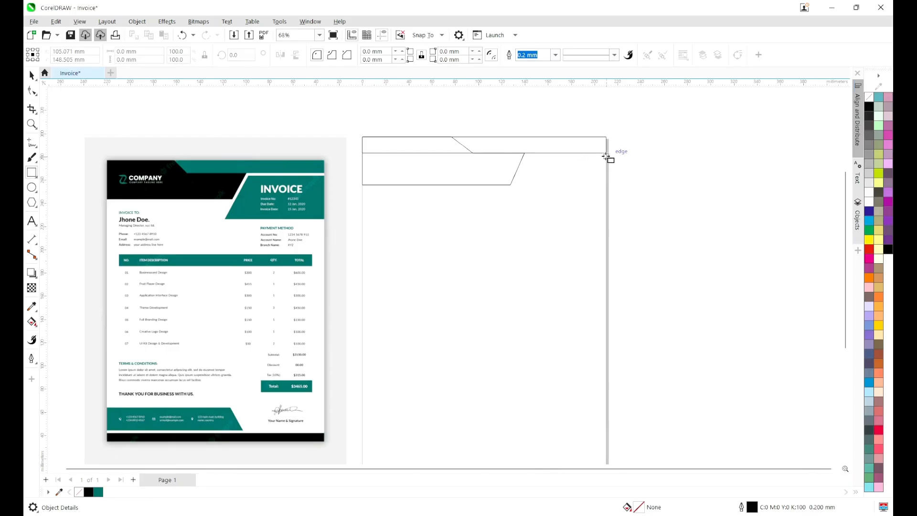
pyautogui.moveTo(605, 153); pyautogui.dragTo(530, 208)
pyautogui.press('space')
# Narrow the angular header shape from its right side to about 118 mm wide
pyautogui.click(508, 177)
pyautogui.moveTo(527, 161); pyautogui.dragTo(503, 164)
pyautogui.click(520, 222)
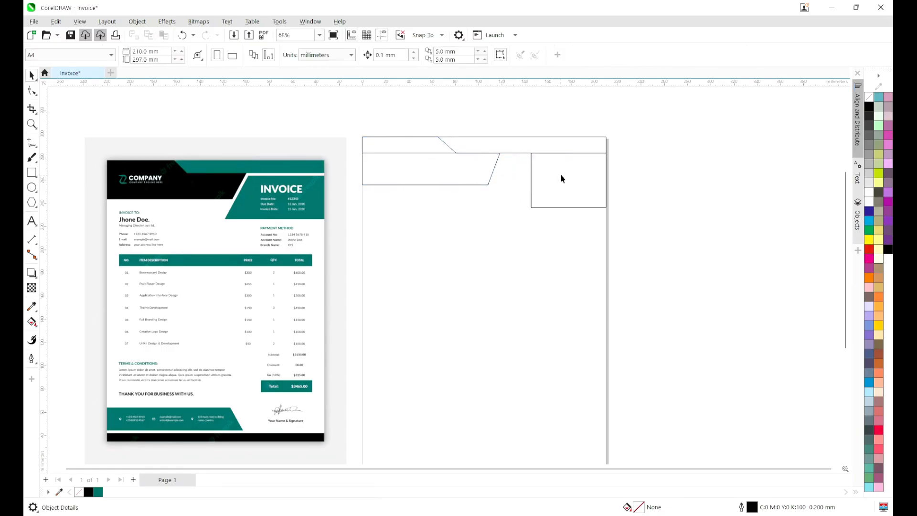
# Move the header shape's lower-right node and its inner notch node inward to adjust both slanted edges
pyautogui.click(530, 192)
pyautogui.click(490, 183)
pyautogui.click(489, 183)
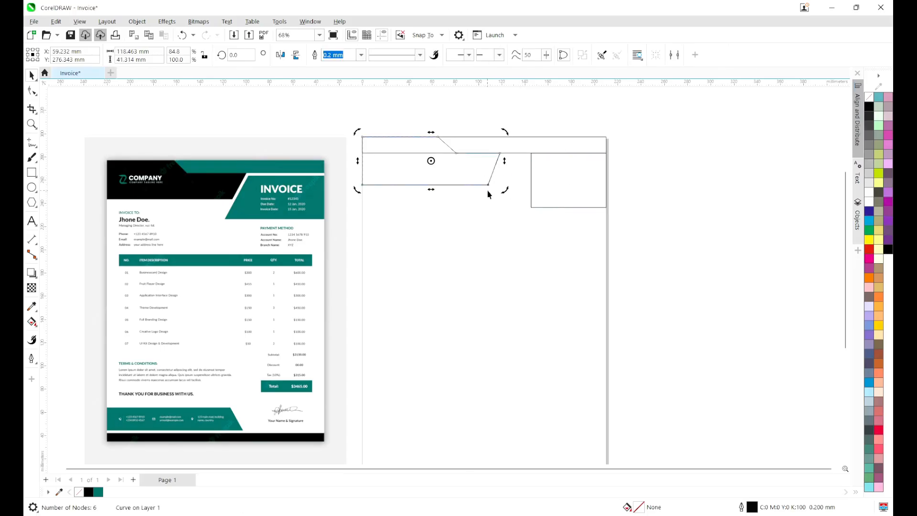
pyautogui.press('F10')
pyautogui.moveTo(488, 186); pyautogui.dragTo(482, 188)
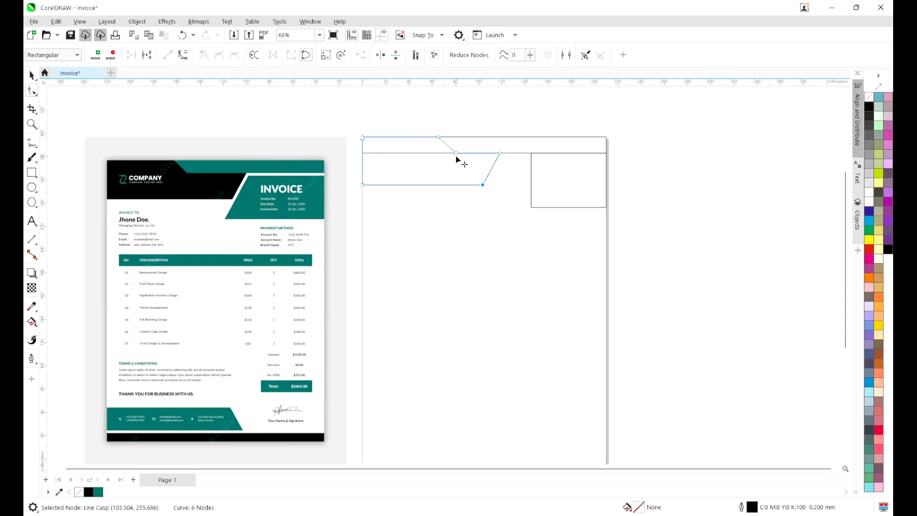
pyautogui.moveTo(455, 154); pyautogui.dragTo(449, 153)
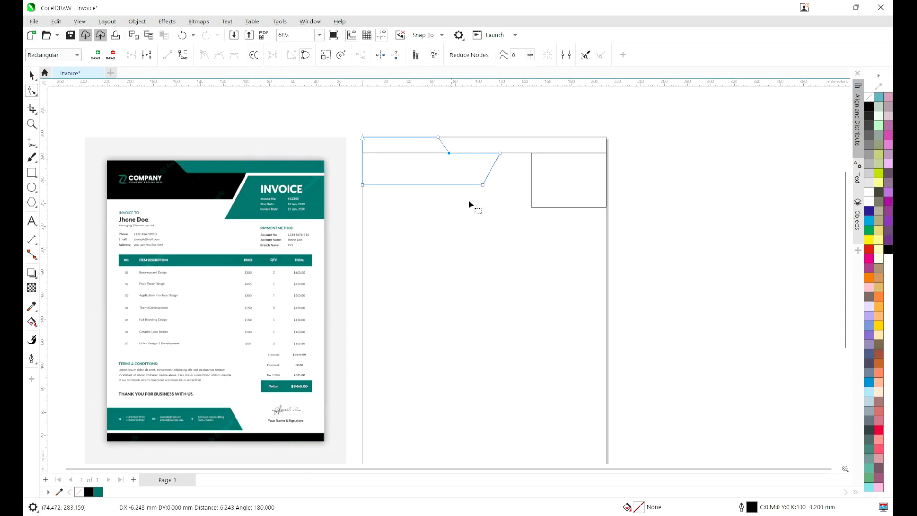
pyautogui.click(473, 212)
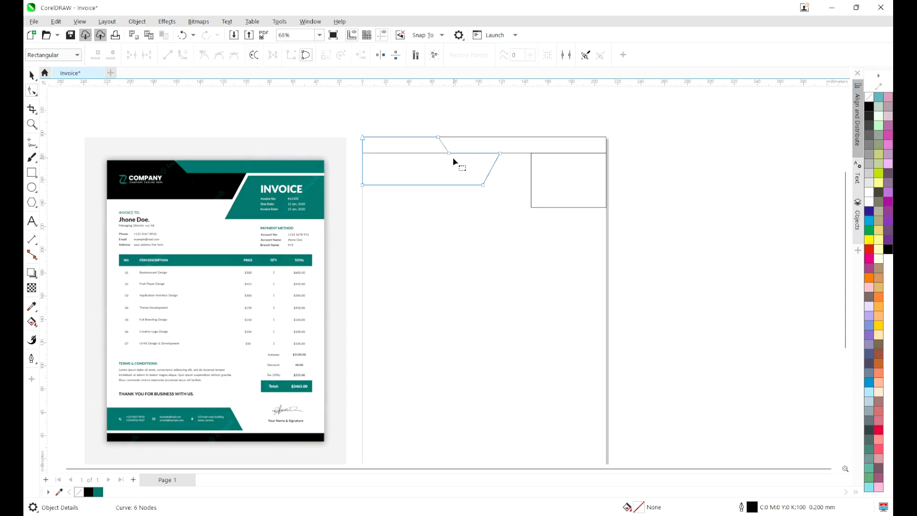
pyautogui.moveTo(449, 153); pyautogui.dragTo(451, 153)
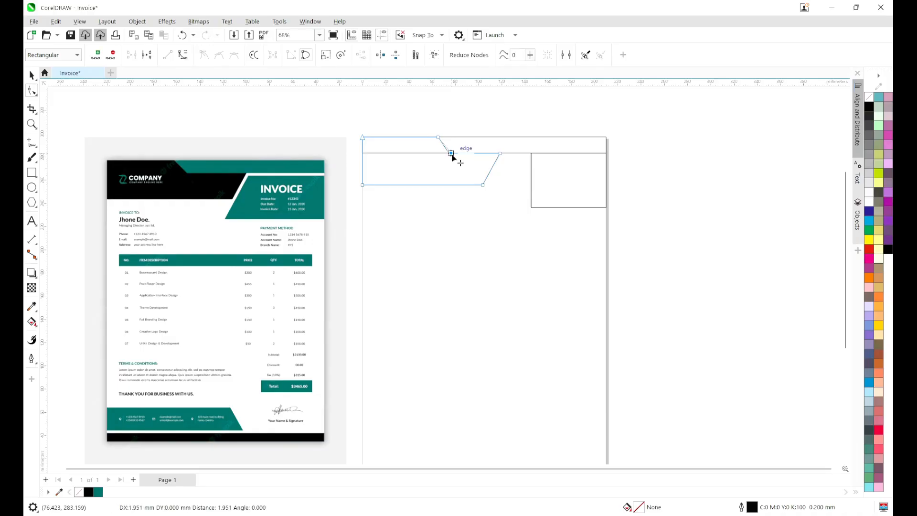
pyautogui.click(489, 232)
pyautogui.press('space')
# Widen the right-hand rectangle toward the header shape, leaving narrow gaps beside the shape and below the top strip
pyautogui.click(541, 202)
pyautogui.moveTo(528, 180); pyautogui.dragTo(589, 182)
pyautogui.scroll(1, 584, 184)
pyautogui.moveTo(481, 185); pyautogui.dragTo(477, 185)
# Convert the right-hand rectangle to curves and pull its lower-left node outward to slant its left side
pyautogui.click(519, 189)
pyautogui.rightClick(518, 190)
pyautogui.click(530, 194)
pyautogui.press('F10')
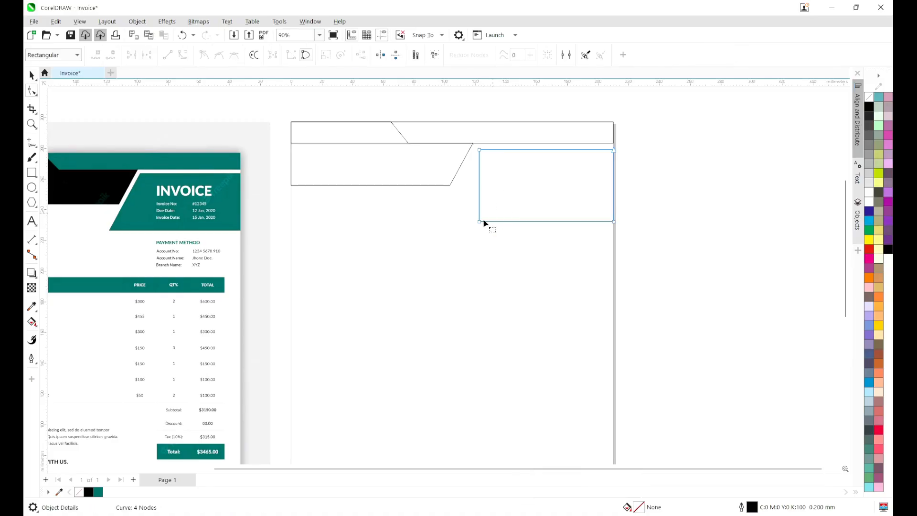
pyautogui.moveTo(479, 222); pyautogui.dragTo(443, 222)
pyautogui.press('space')
pyautogui.click(497, 237)
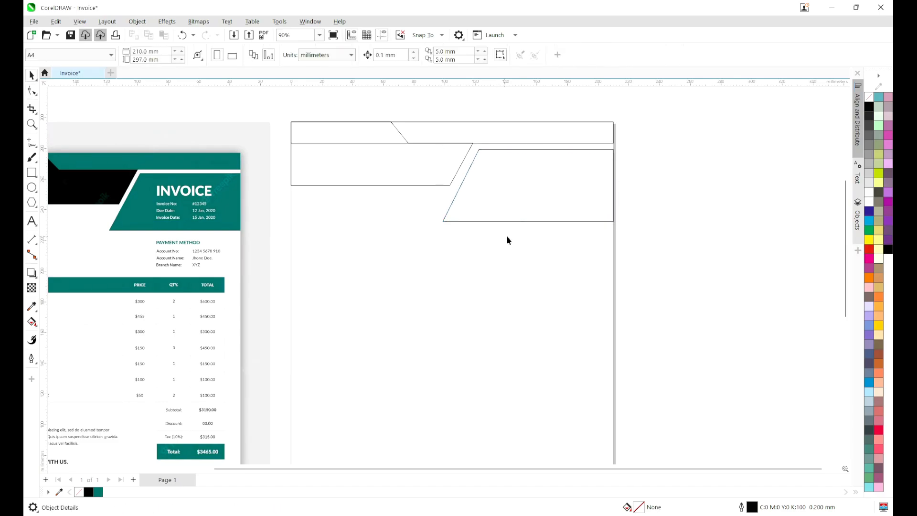
# Stretch the slanted right-hand panel leftward to about 114 mm wide
pyautogui.scroll(-2, 517, 223)
pyautogui.click(520, 214)
pyautogui.scroll(2, 482, 184)
pyautogui.moveTo(451, 197); pyautogui.dragTo(447, 196)
pyautogui.click(509, 254)
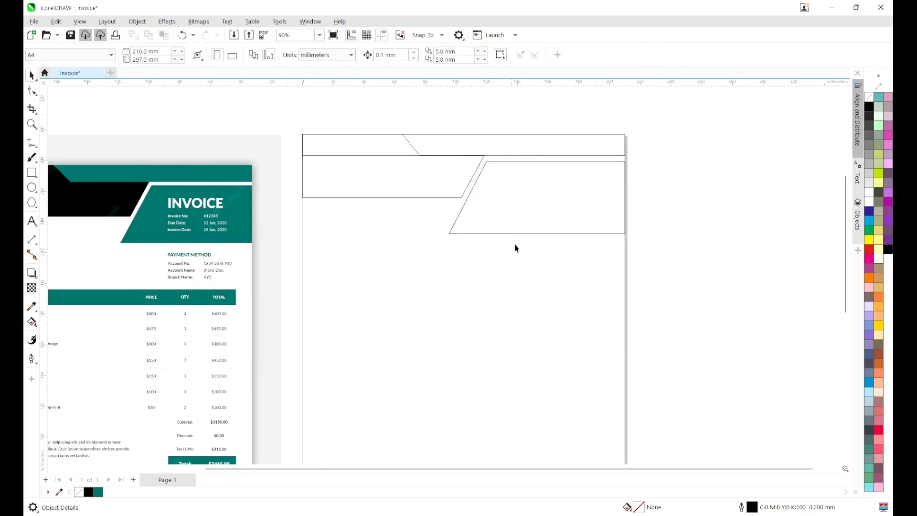
# Narrow the slanted right-hand panel from its left side and widen the header shape slightly toward it
pyautogui.scroll(-3, 523, 237)
pyautogui.moveTo(529, 240); pyautogui.dragTo(534, 182)
pyautogui.scroll(-1, 514, 194)
pyautogui.moveTo(513, 214); pyautogui.dragTo(514, 235)
pyautogui.scroll(3, 521, 191)
pyautogui.click(504, 178)
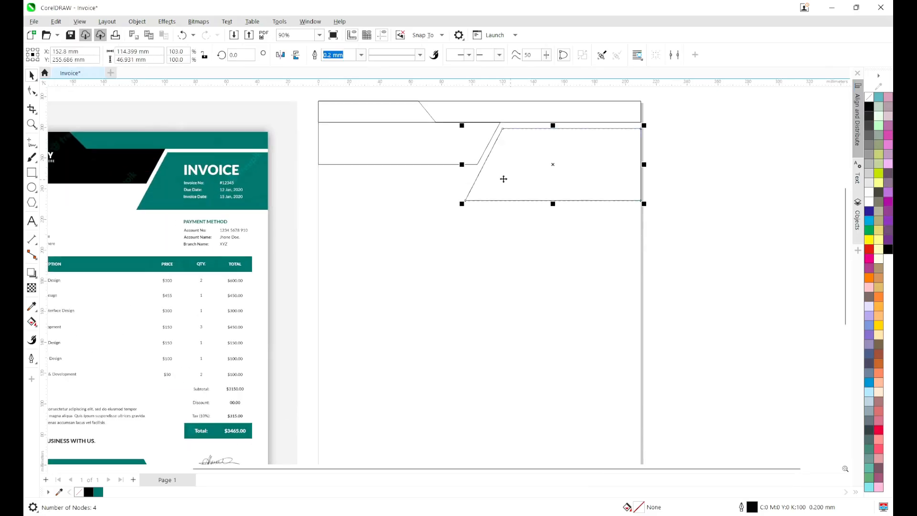
pyautogui.moveTo(462, 164); pyautogui.dragTo(477, 165)
pyautogui.click(463, 156)
pyautogui.moveTo(505, 134); pyautogui.dragTo(511, 136)
pyautogui.click(519, 221)
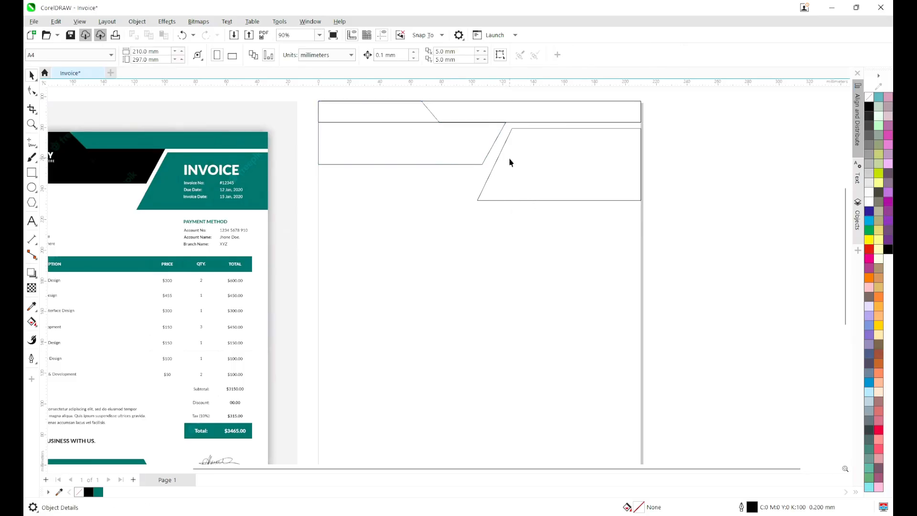
# Adjust the right-hand panel's lower-left node so its slant runs parallel to the header shape's slanted end
pyautogui.scroll(1, 509, 158)
pyautogui.click(501, 184)
pyautogui.click(467, 215)
pyautogui.press('F10')
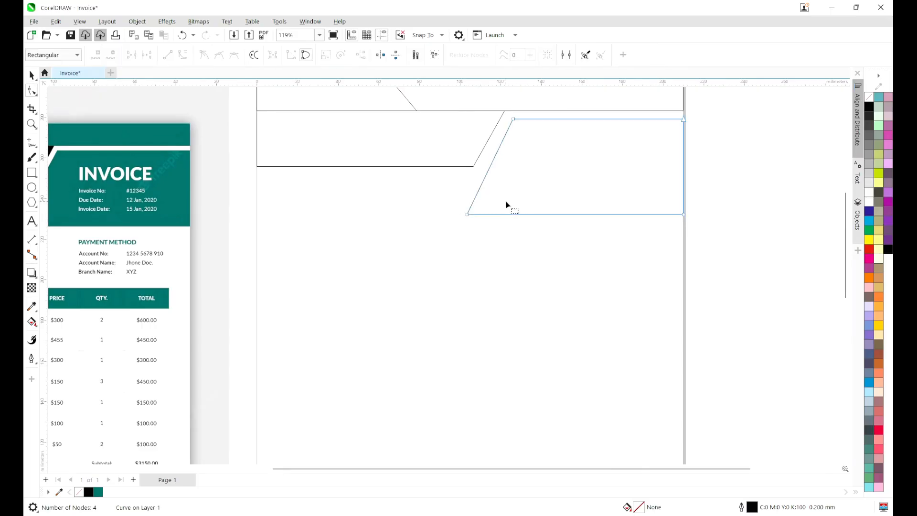
pyautogui.moveTo(471, 217); pyautogui.dragTo(507, 176)
pyautogui.scroll(-2, 540, 185)
pyautogui.press('space')
pyautogui.click(518, 228)
pyautogui.scroll(-1, 504, 206)
pyautogui.scroll(2, 565, 144)
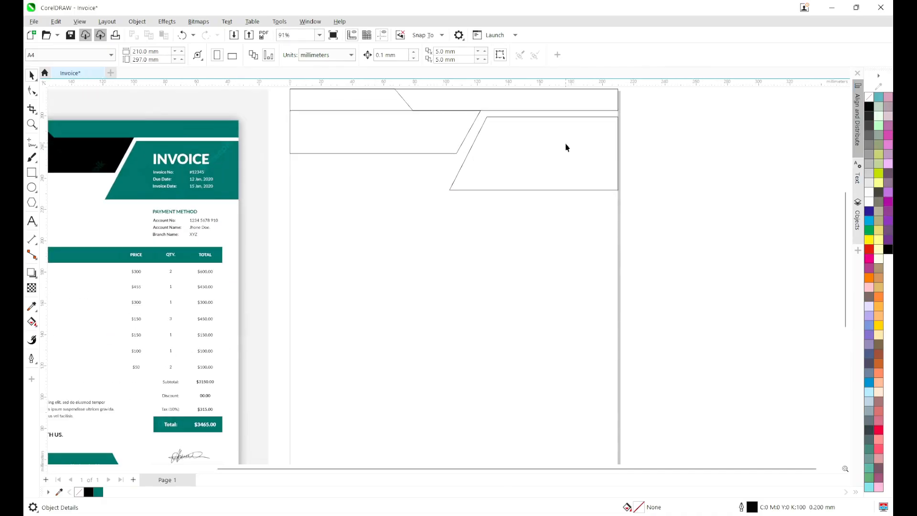
# Nudge the slanted right-hand panel slightly downward to widen the gap below the top strip
pyautogui.click(567, 149)
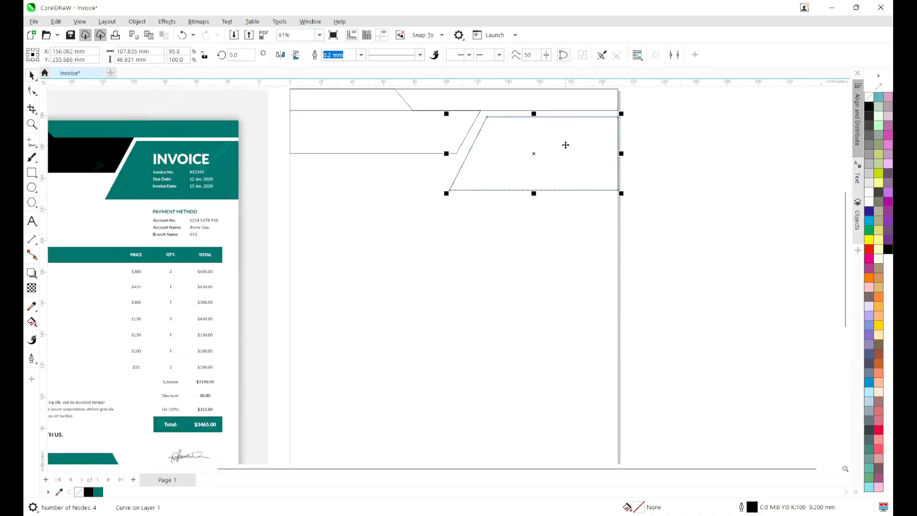
pyautogui.moveTo(548, 178); pyautogui.dragTo(547, 179)
pyautogui.click(563, 220)
pyautogui.click(564, 179)
pyautogui.press('Down')
pyautogui.click(572, 247)
pyautogui.click(571, 164)
pyautogui.press('Down')
pyautogui.click(564, 215)
# Draw a square of about 20 mm at the page's left edge and copy it level to the right edge
pyautogui.scroll(-3, 552, 200)
pyautogui.moveTo(548, 200); pyautogui.dragTo(549, 187)
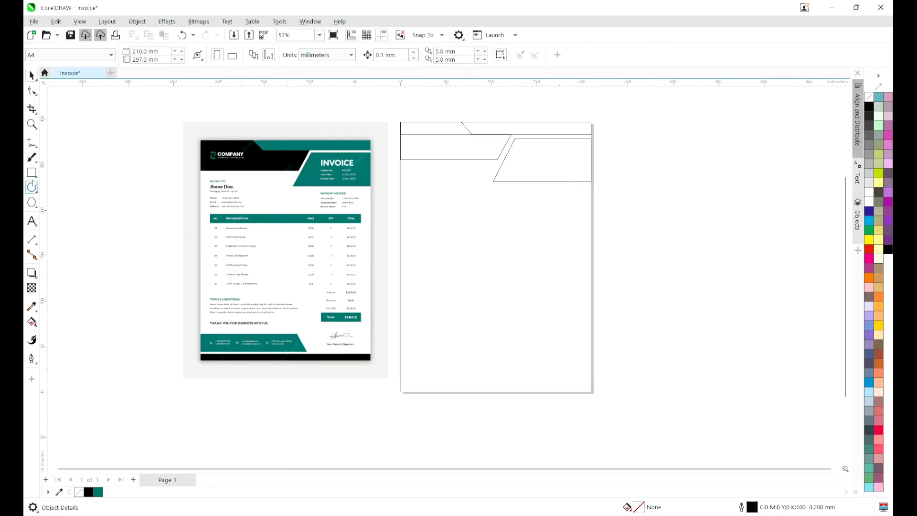
pyautogui.press('F6')
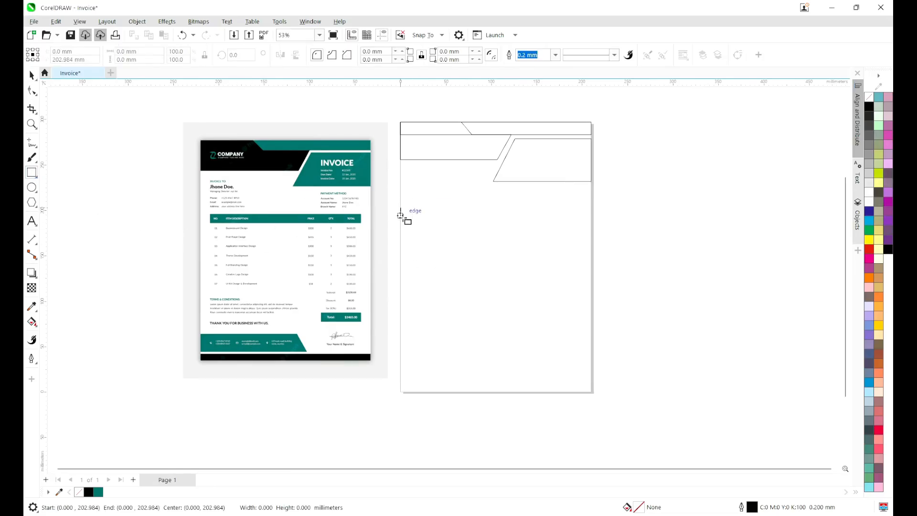
pyautogui.moveTo(401, 208); pyautogui.dragTo(419, 227)
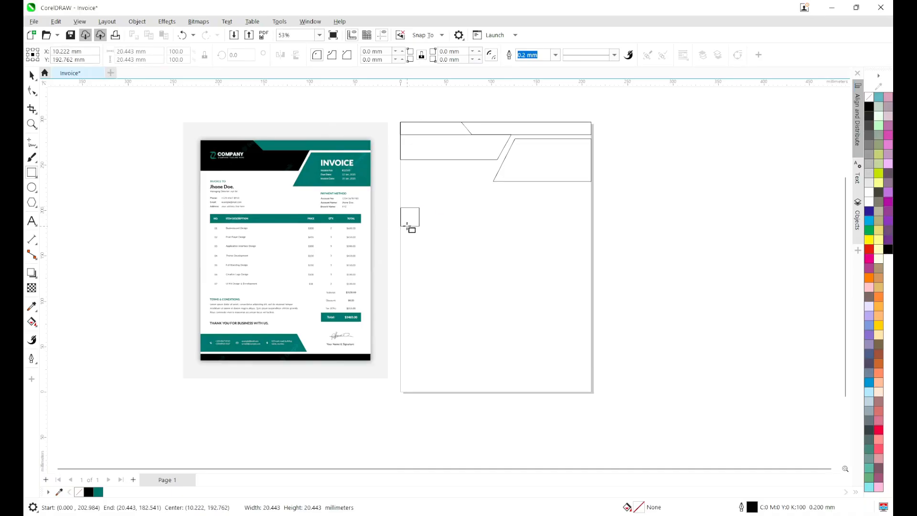
pyautogui.press('space')
pyautogui.moveTo(411, 218); pyautogui.dragTo(580, 234)
# Place vertical guidelines along the inner edges of the two margin squares
pyautogui.click(135, 143)
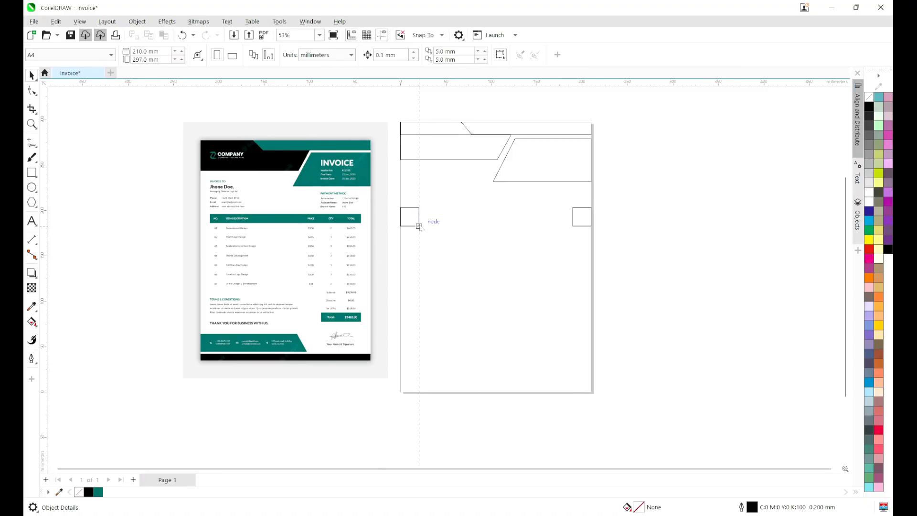
pyautogui.click(419, 194)
pyautogui.moveTo(436, 194); pyautogui.dragTo(571, 219)
pyautogui.rightClick(571, 220)
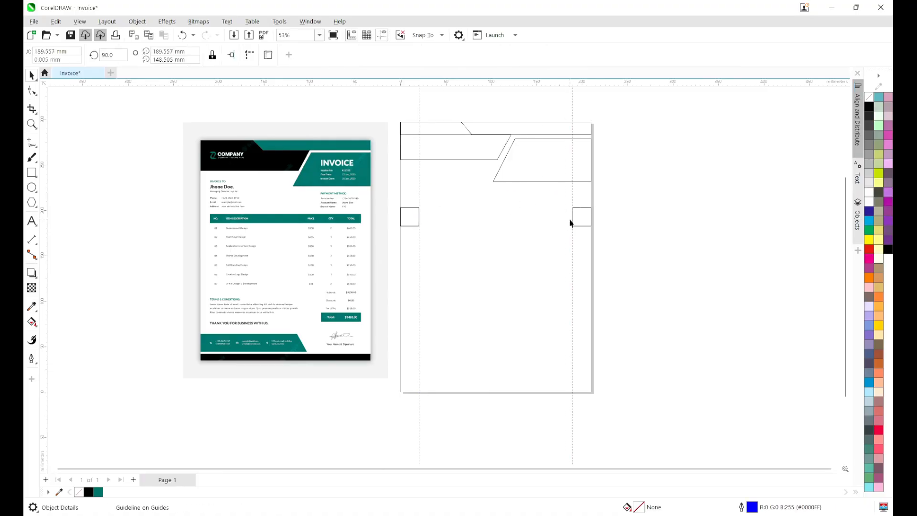
pyautogui.click(647, 226)
# Replace the margin squares with one table header bar about 169 mm wide and 20 mm high spanning the two guidelines
pyautogui.moveTo(409, 221); pyautogui.dragTo(573, 225)
pyautogui.hotkey('ctrl', 'z')
pyautogui.click(458, 254)
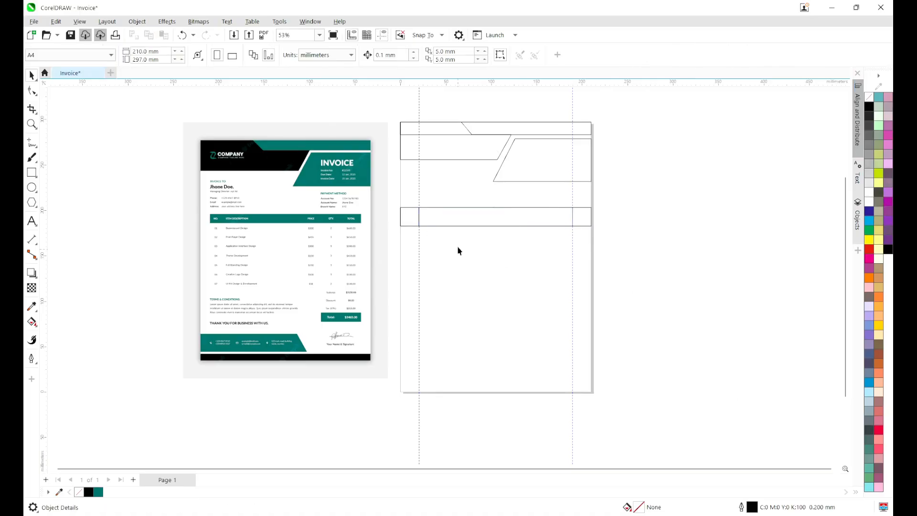
pyautogui.moveTo(399, 220); pyautogui.dragTo(579, 218)
pyautogui.click(492, 251)
pyautogui.click(493, 226)
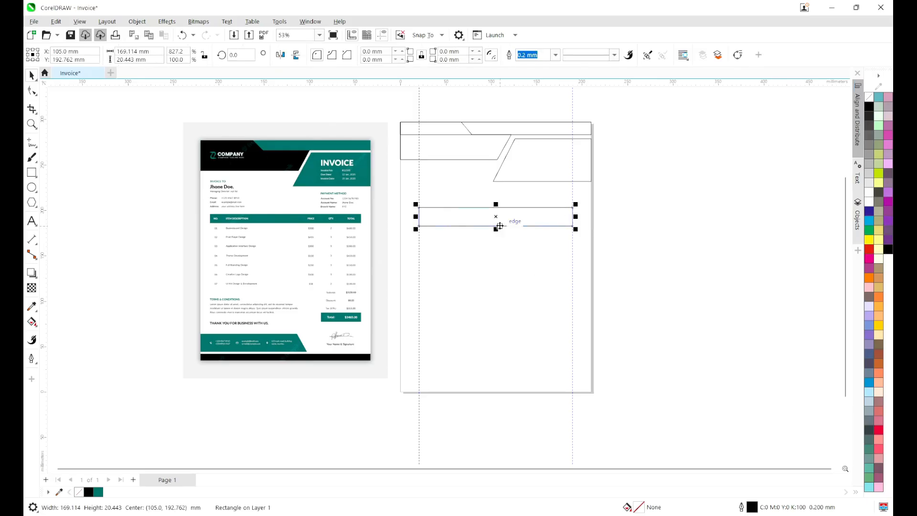
# Move the full-width top strip down to the page's bottom edge and reduce its height to about 9 mm
pyautogui.click(499, 224)
pyautogui.click(522, 131)
pyautogui.moveTo(533, 128); pyautogui.dragTo(544, 389)
pyautogui.scroll(4, 502, 377)
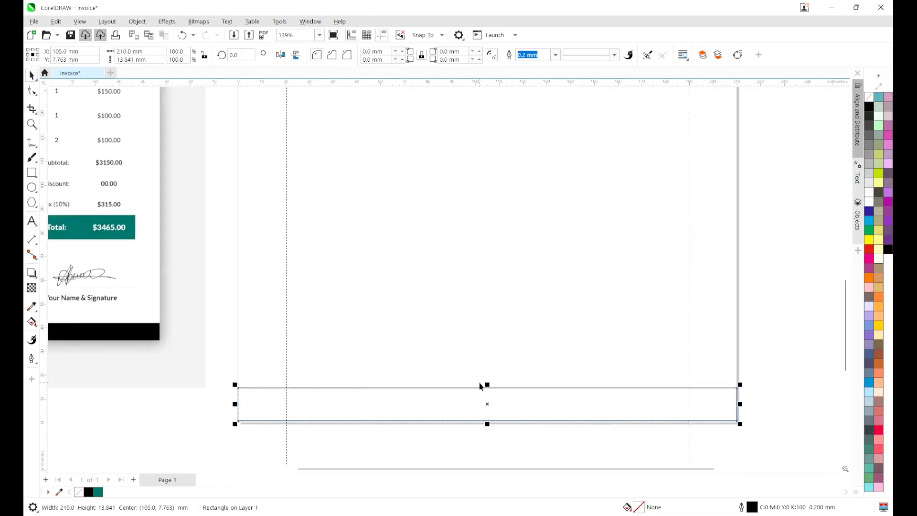
pyautogui.moveTo(487, 384); pyautogui.dragTo(488, 399)
pyautogui.click(465, 297)
# Copy the table header bar downward and shrink the copy to about 68 by 16 mm against the right guideline as the total box
pyautogui.scroll(-5, 437, 253)
pyautogui.moveTo(438, 258); pyautogui.dragTo(443, 317)
pyautogui.scroll(-2, 396, 223)
pyautogui.click(447, 180)
pyautogui.moveTo(449, 219); pyautogui.dragTo(449, 290)
pyautogui.moveTo(358, 284); pyautogui.dragTo(389, 299)
pyautogui.scroll(2, 472, 283)
# Copy the total box to the page's left edge above the footer strip and enlarge the copy to about 140 by 23 mm
pyautogui.click(446, 284)
pyautogui.scroll(-3, 468, 268)
pyautogui.scroll(3, 388, 299)
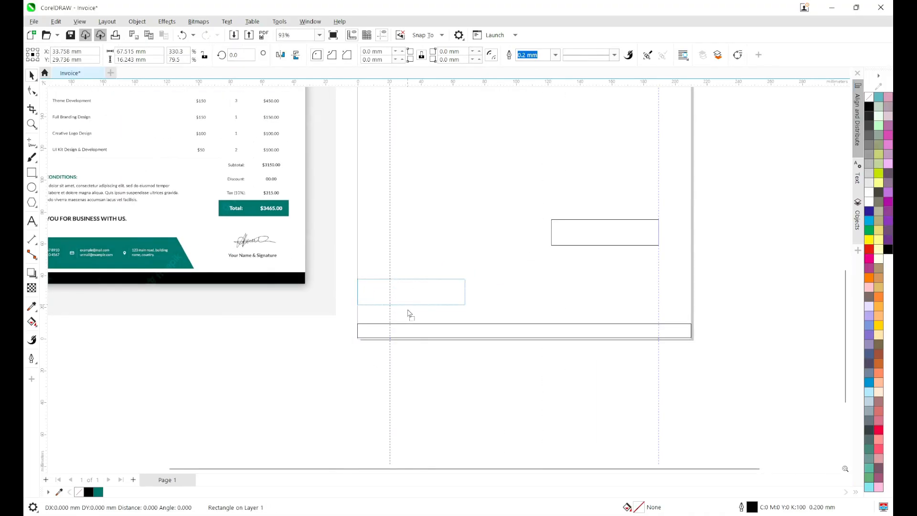
pyautogui.moveTo(411, 308); pyautogui.dragTo(410, 316)
pyautogui.moveTo(467, 297); pyautogui.dragTo(583, 298)
pyautogui.click(543, 295)
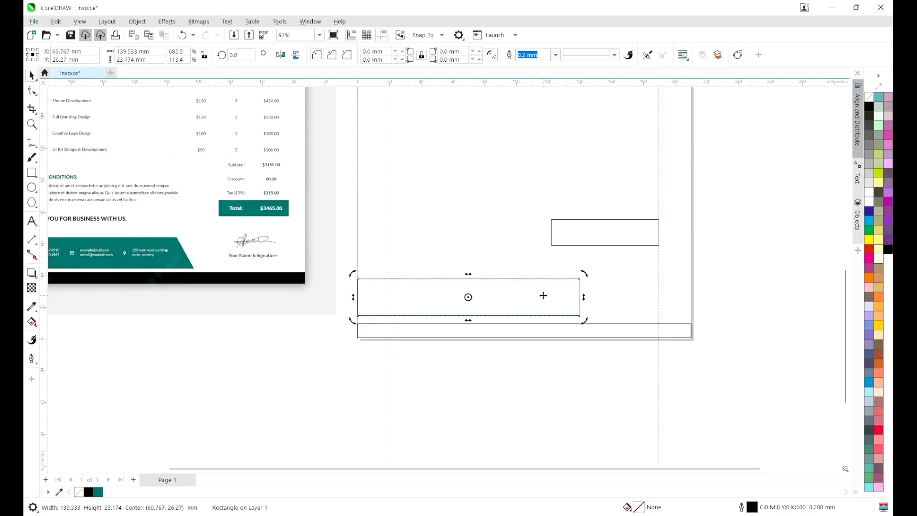
# Convert the footer panel to curves and slant its right end by moving the upper-right node inward
pyautogui.rightClick(543, 296)
pyautogui.click(564, 212)
pyautogui.press('F10')
pyautogui.moveTo(579, 280); pyautogui.dragTo(555, 281)
pyautogui.click(495, 259)
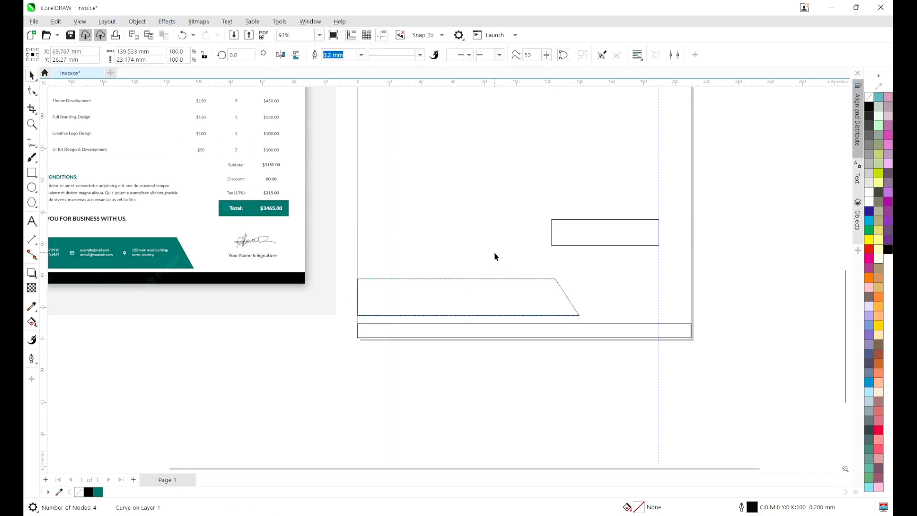
pyautogui.scroll(-3, 494, 249)
pyautogui.scroll(3, 489, 267)
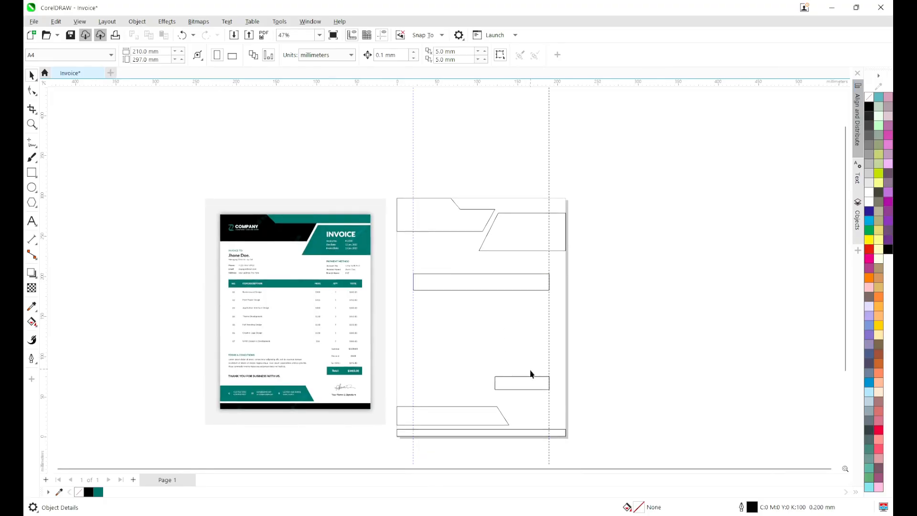
# Narrow the slanted footer panel from its right end to about 120 mm wide
pyautogui.click(532, 382)
pyautogui.scroll(3, 497, 383)
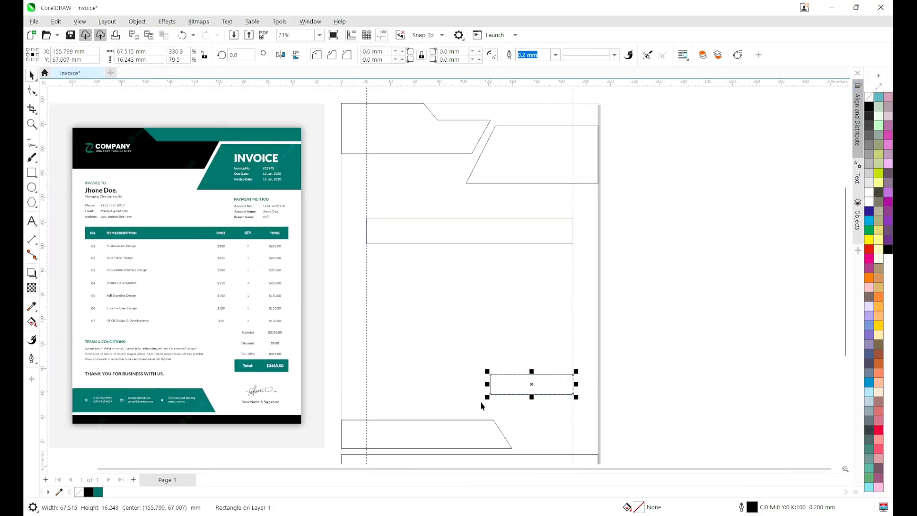
pyautogui.scroll(-2, 478, 353)
pyautogui.scroll(1, 476, 338)
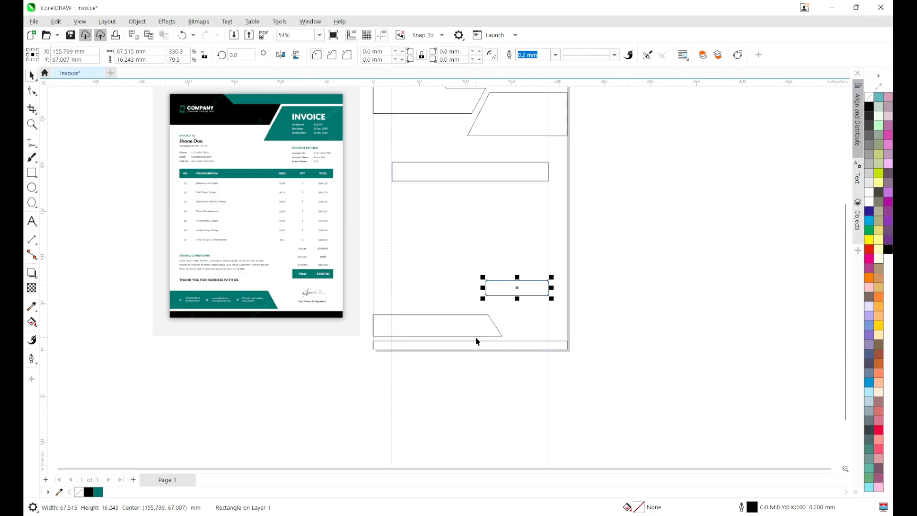
pyautogui.click(479, 333)
pyautogui.moveTo(505, 325); pyautogui.dragTo(489, 325)
pyautogui.click(530, 331)
# Shrink the total box to about 45 mm wide and 12 mm high, keeping it against the right guideline
pyautogui.click(487, 289)
pyautogui.moveTo(493, 289); pyautogui.dragTo(544, 283)
pyautogui.scroll(3, 515, 297)
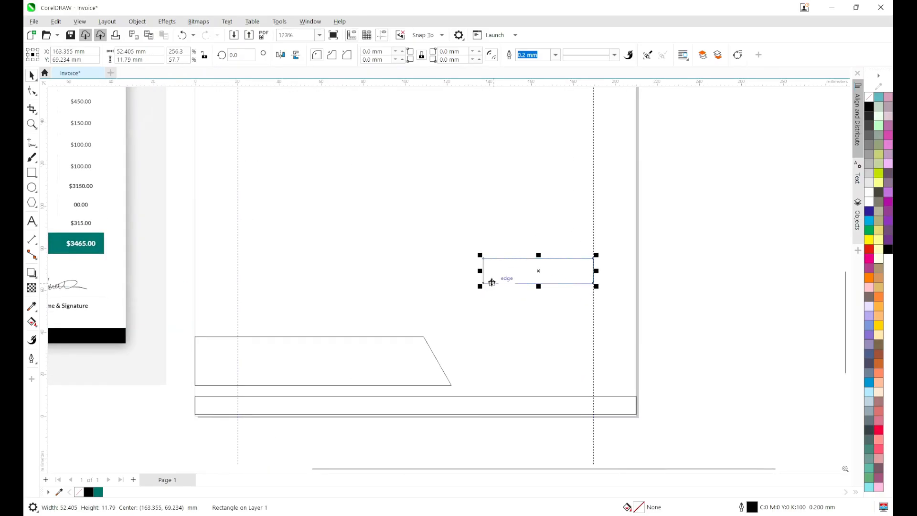
pyautogui.moveTo(482, 271); pyautogui.dragTo(498, 272)
pyautogui.click(495, 303)
pyautogui.scroll(-5, 493, 258)
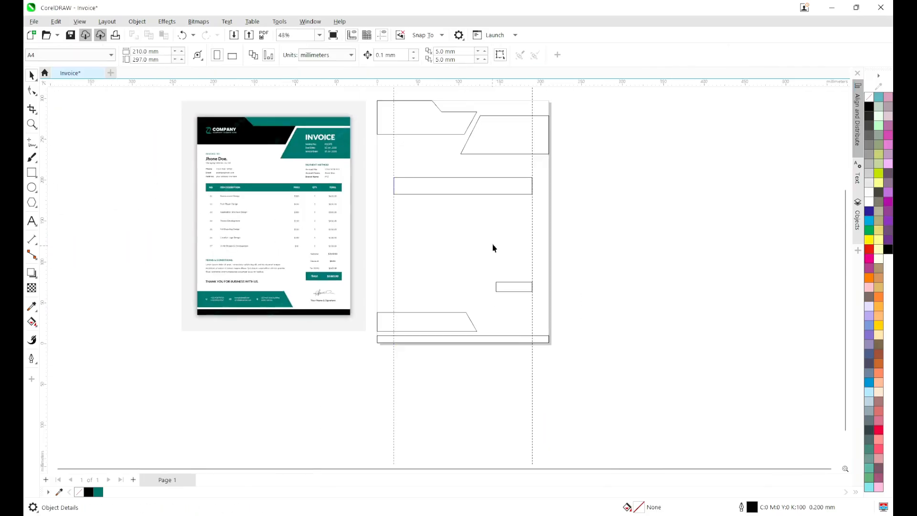
pyautogui.scroll(-2, 495, 291)
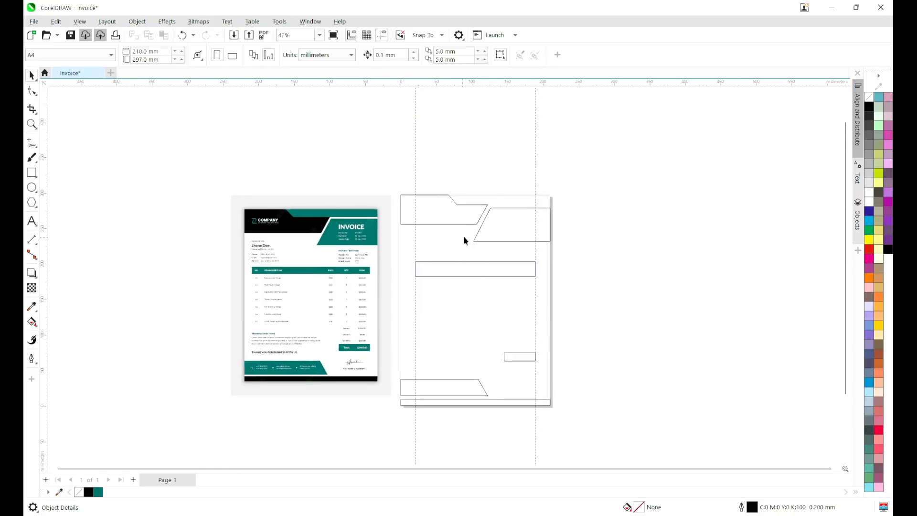
# Copy the footer strip to the page's top edge and stretch it down to about 14 mm high, level with the header shape's step
pyautogui.click(507, 405)
pyautogui.moveTo(506, 400); pyautogui.dragTo(509, 198)
pyautogui.scroll(8, 507, 199)
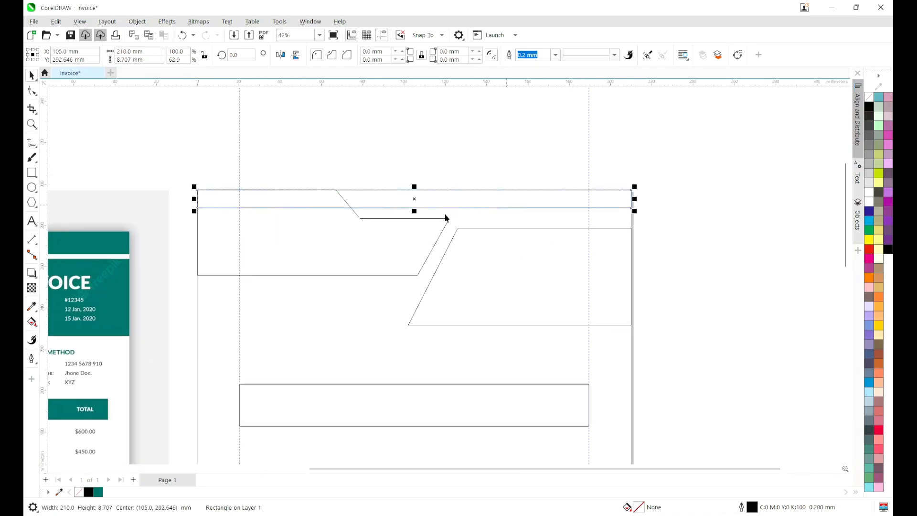
pyautogui.moveTo(415, 210); pyautogui.dragTo(414, 218)
pyautogui.scroll(-5, 437, 160)
# Smart Fill both parts of the left header shape and the rest of the top strip in dark green
pyautogui.click(407, 125)
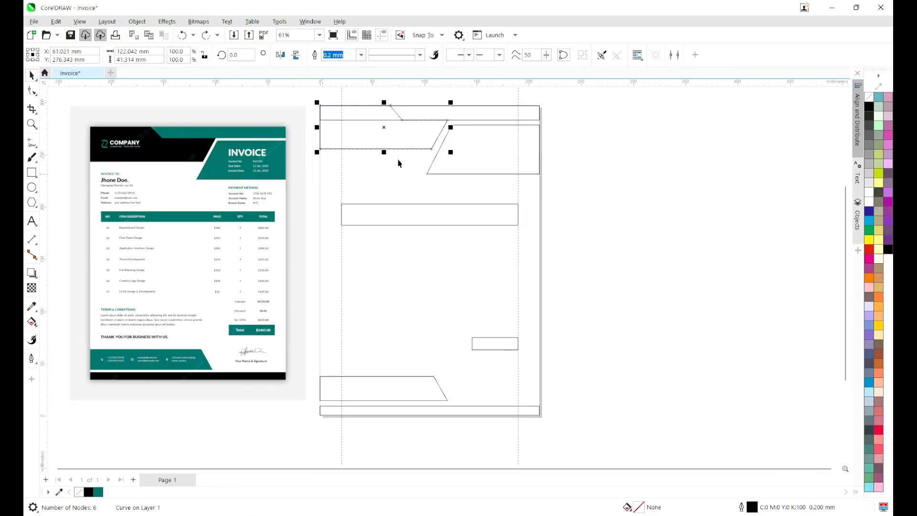
pyautogui.click(603, 122)
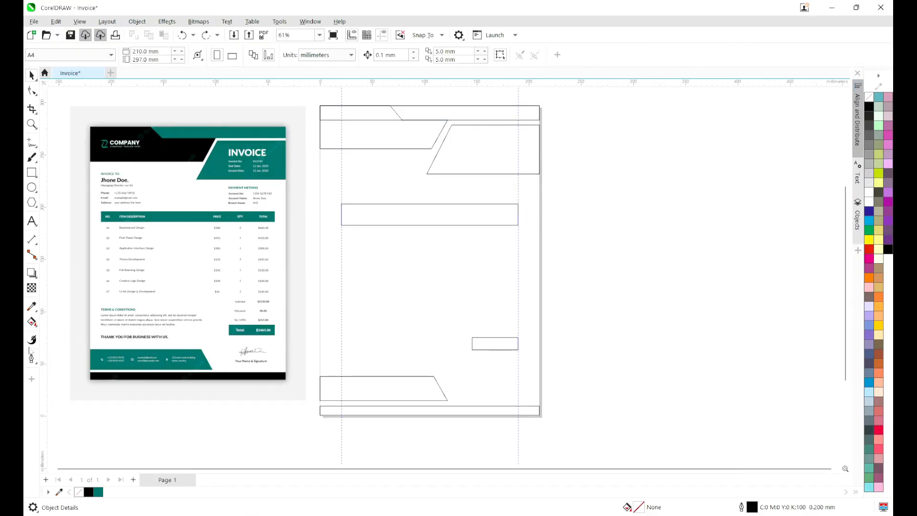
pyautogui.click(36, 325)
pyautogui.click(62, 334)
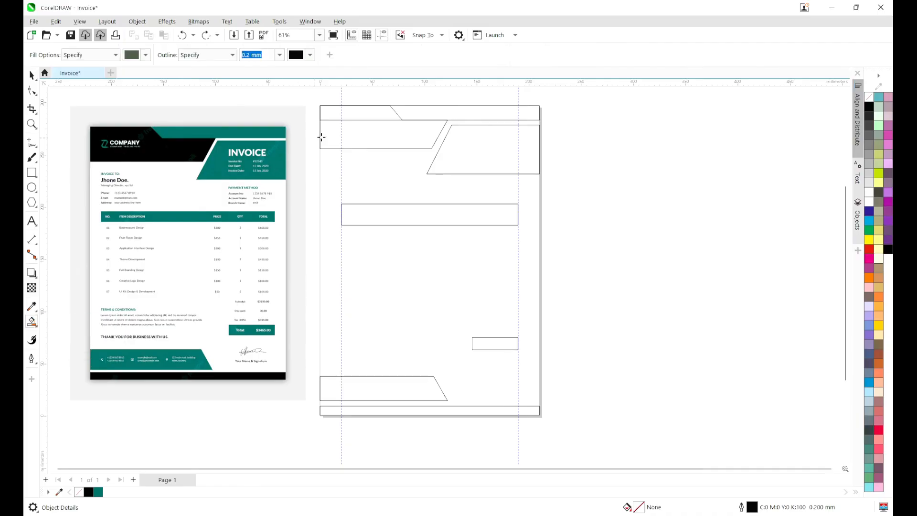
pyautogui.click(360, 116)
pyautogui.click(368, 128)
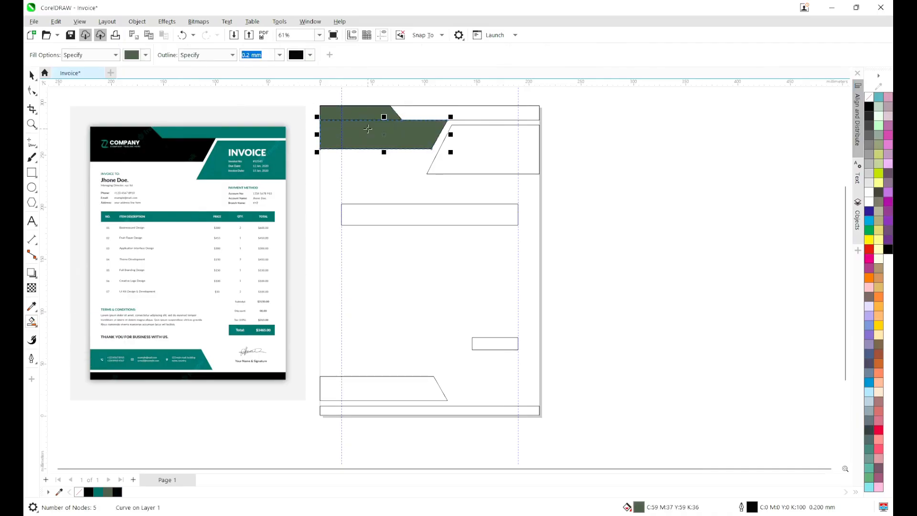
pyautogui.click(440, 114)
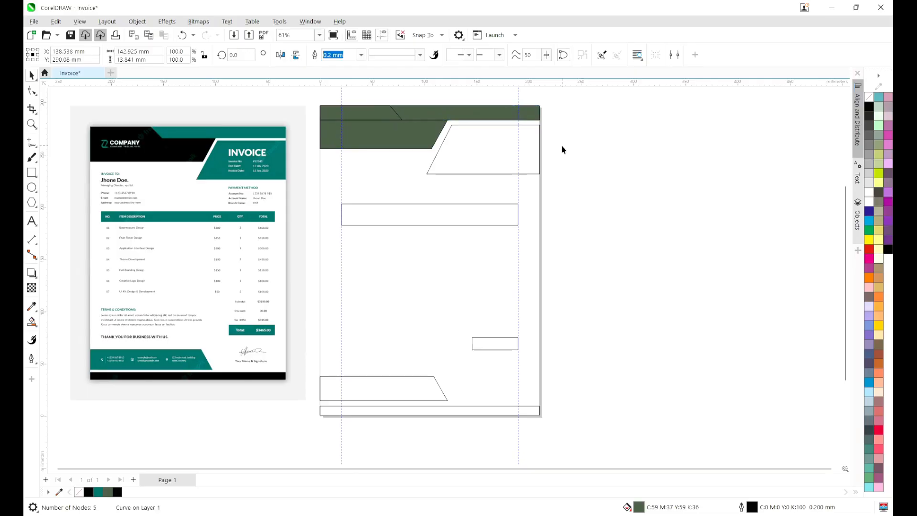
# Weld the two filled parts of the left header shape into a single object
pyautogui.press('space')
pyautogui.click(343, 118)
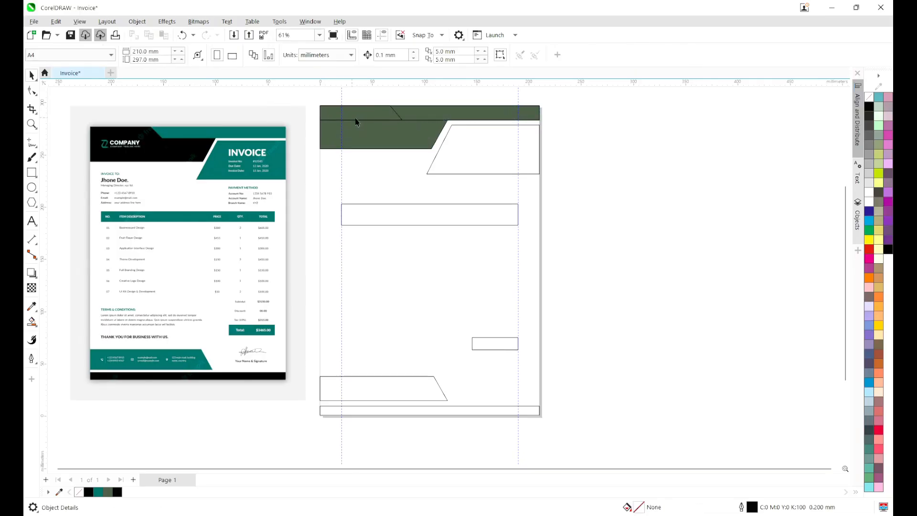
pyautogui.keyDown('shift'); pyautogui.click(368, 134); pyautogui.keyUp('shift')
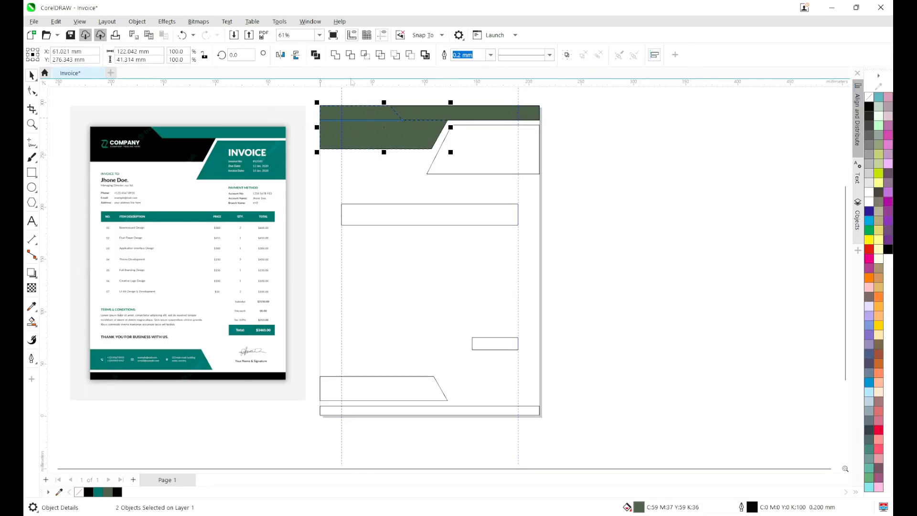
pyautogui.click(336, 56)
pyautogui.click(273, 102)
pyautogui.click(403, 114)
pyautogui.press('Escape')
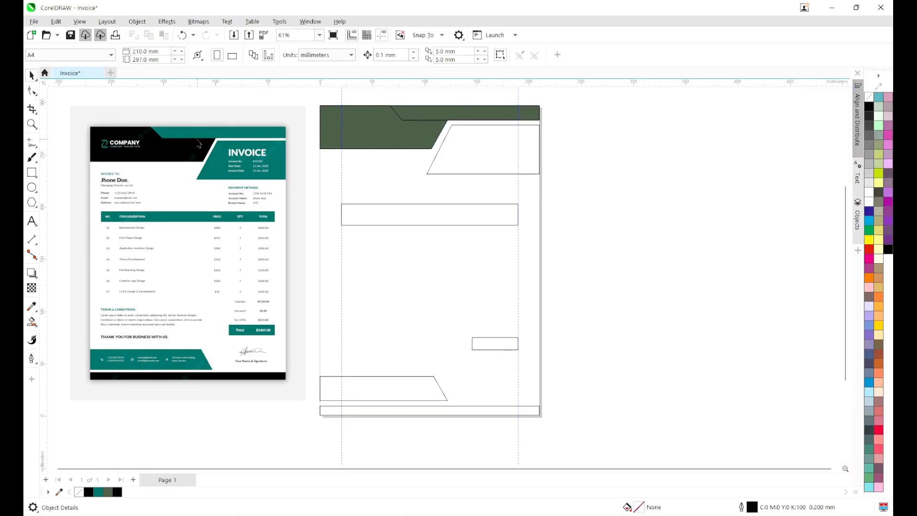
# Sample black from the reference invoice and apply it to the left header shape and the bottom footer strip
pyautogui.click(32, 306)
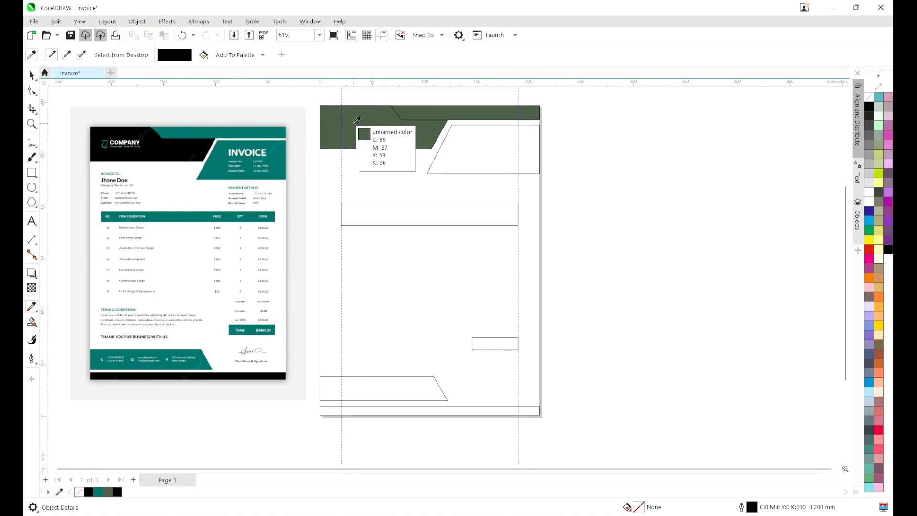
pyautogui.keyDown('shift'); pyautogui.click(354, 124); pyautogui.keyUp('shift')
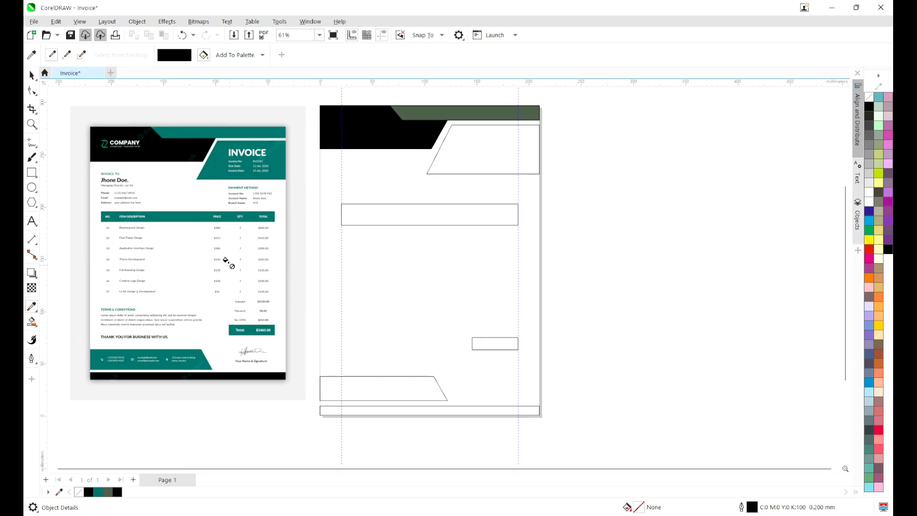
pyautogui.click(429, 412)
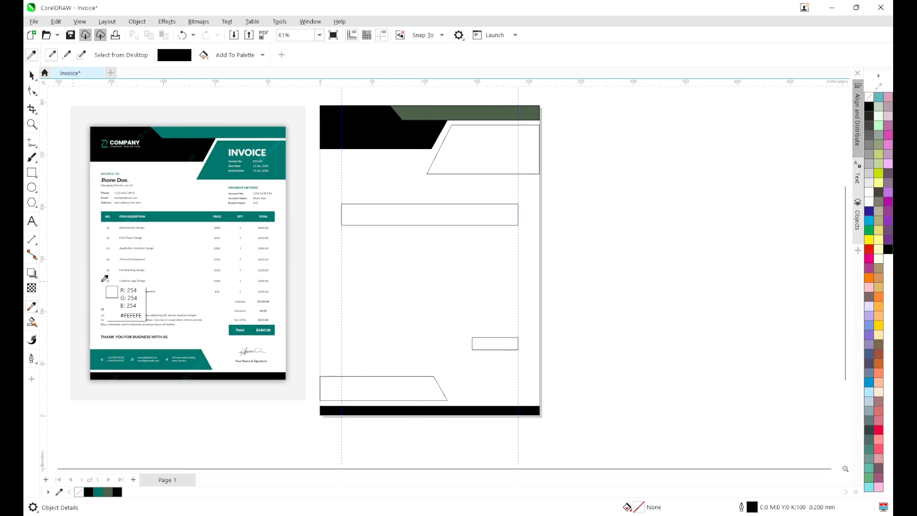
# Sample the reference's teal and fill the top strip, slanted header panel, table header bar, total box and footer panel with it
pyautogui.keyDown('shift'); pyautogui.click(205, 128); pyautogui.keyUp('shift')
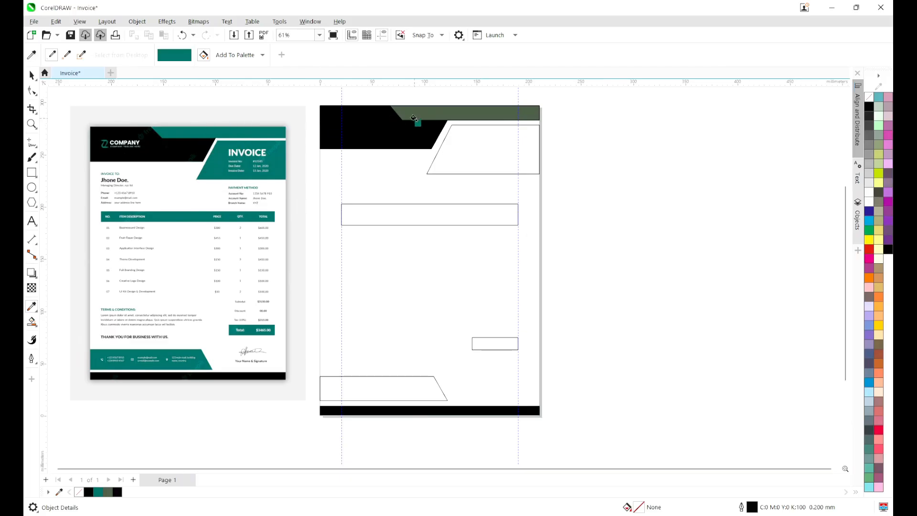
pyautogui.click(486, 137)
pyautogui.click(470, 215)
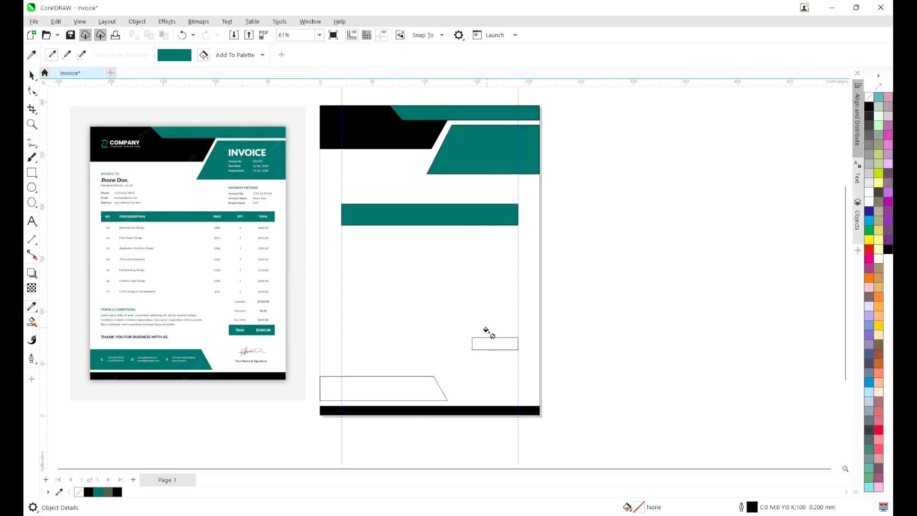
pyautogui.click(491, 344)
pyautogui.click(418, 395)
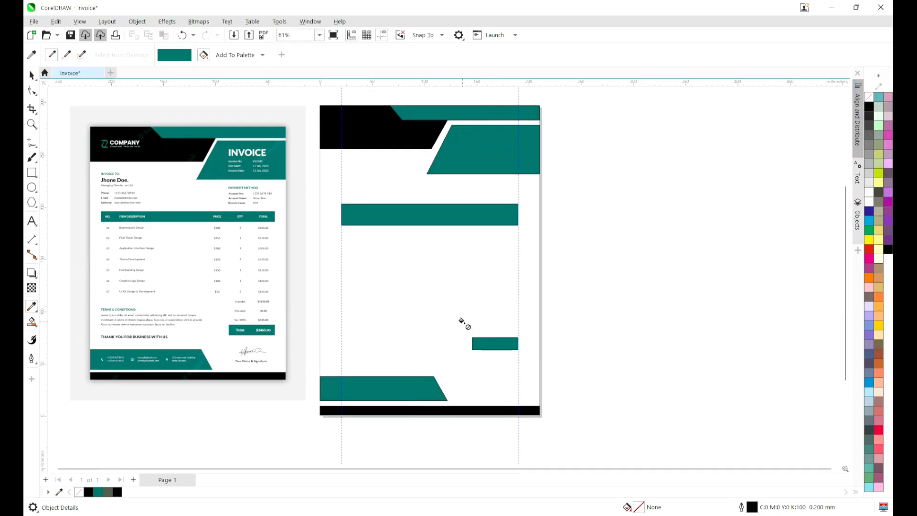
# Move the reference invoice image farther left to clear space around the page
pyautogui.press('space')
pyautogui.scroll(-5, 530, 277)
pyautogui.moveTo(556, 264); pyautogui.dragTo(528, 257)
pyautogui.scroll(1, 528, 257)
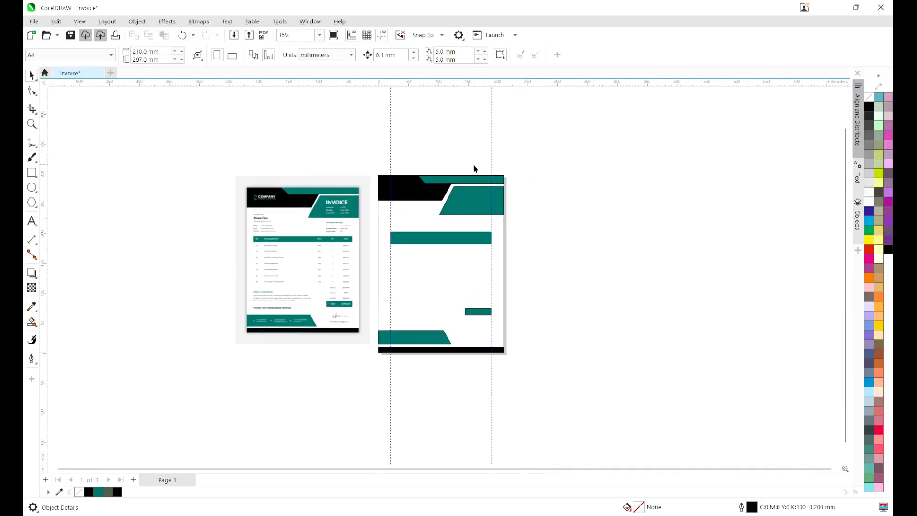
pyautogui.moveTo(338, 218); pyautogui.dragTo(295, 221)
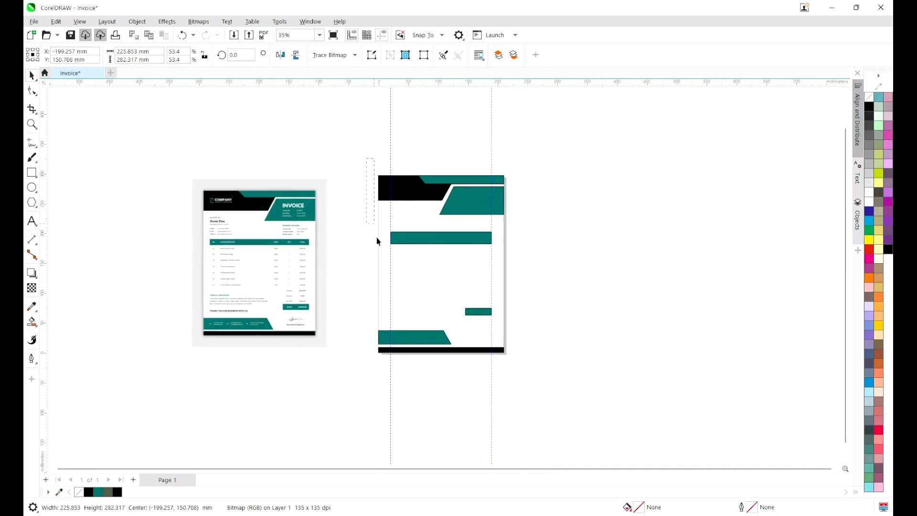
# Remove the outlines from all the page's shapes and delete the two vertical guidelines
pyautogui.moveTo(540, 378); pyautogui.dragTo(541, 378)
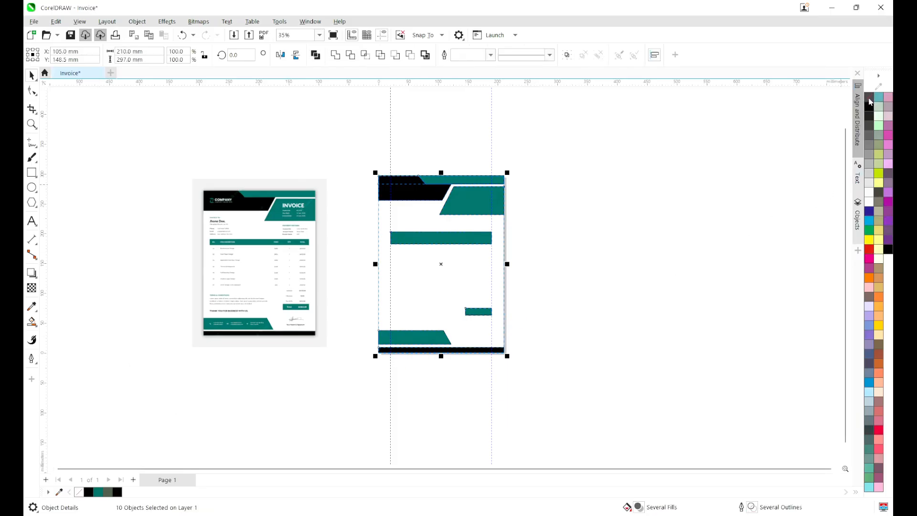
pyautogui.click(518, 213)
pyautogui.click(493, 145)
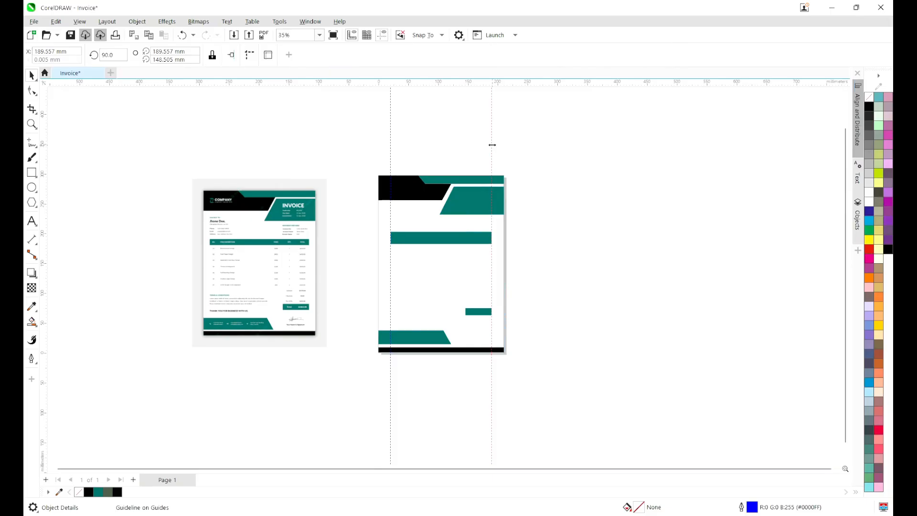
pyautogui.press('Delete')
pyautogui.scroll(1, 412, 277)
# Move the reference invoice image back close beside the page
pyautogui.moveTo(292, 251); pyautogui.dragTo(332, 259)
pyautogui.moveTo(341, 379); pyautogui.dragTo(350, 392)
pyautogui.click(577, 347)
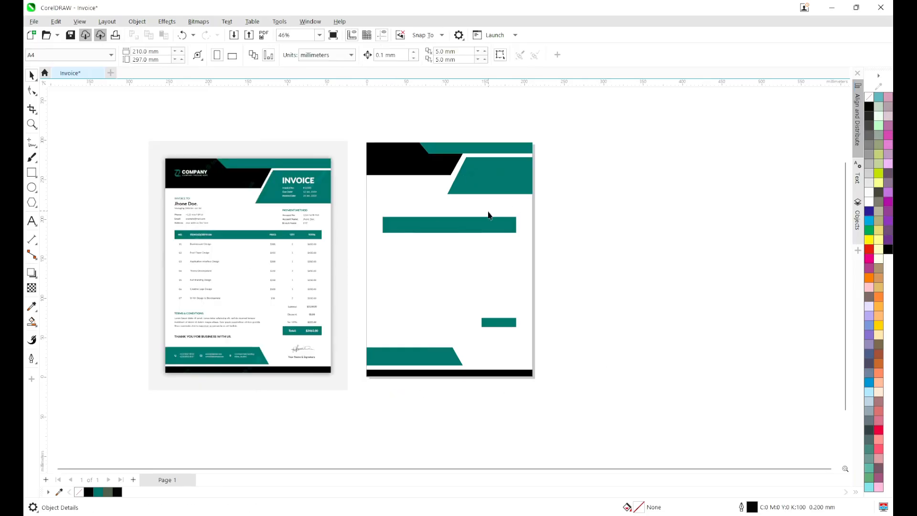
pyautogui.scroll(1, 488, 214)
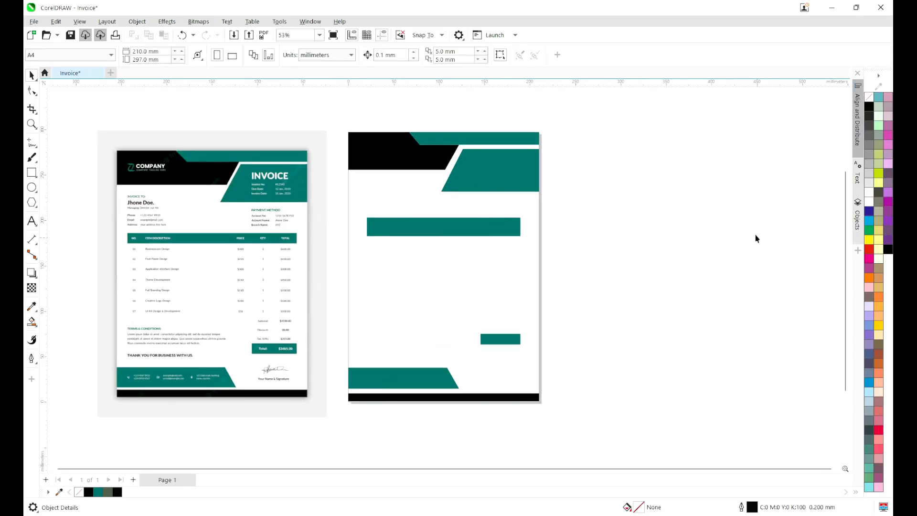